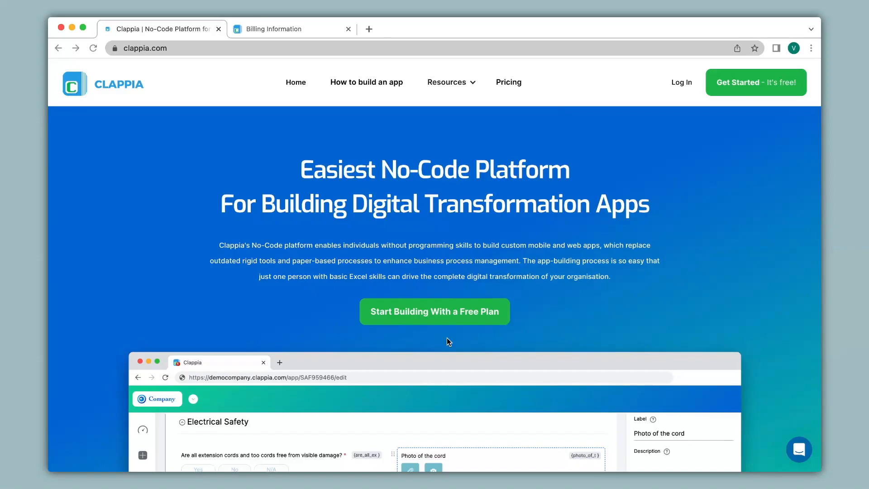
- Switch to the Billing Information app and expand its Store and Products sections
scroll(447, 338, "down", 5)
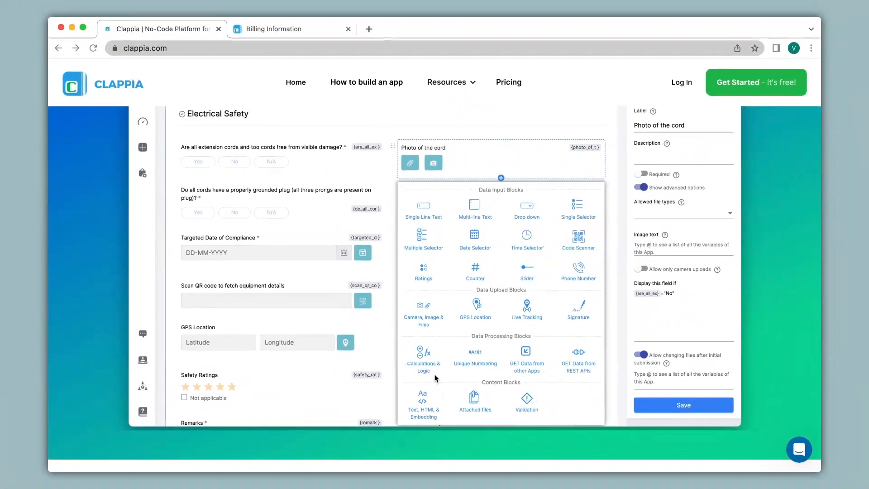
left_click(265, 36)
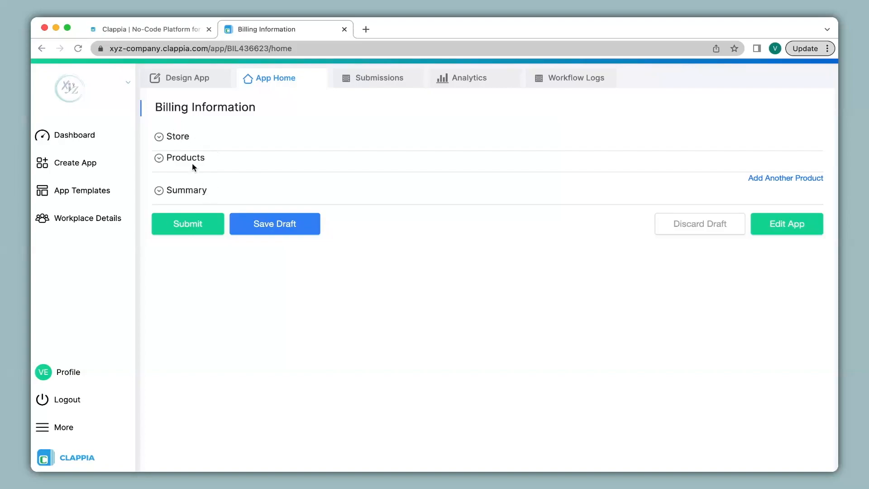
left_click(183, 137)
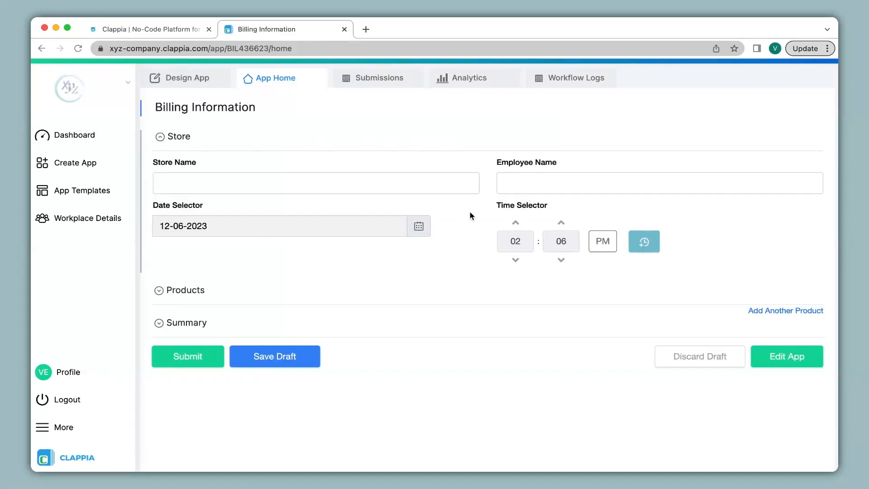
left_click(183, 295)
scroll(183, 295, "down", 2)
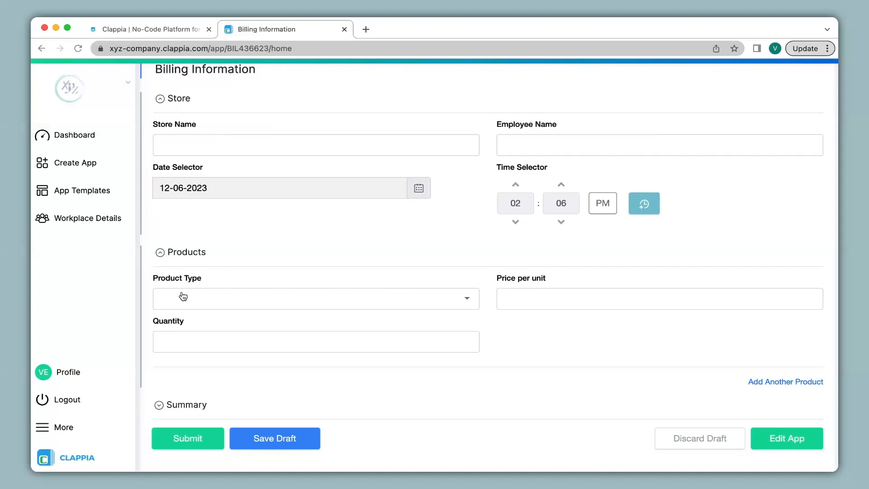
- Choose Product 1 as the product type in the Products section
left_click(309, 300)
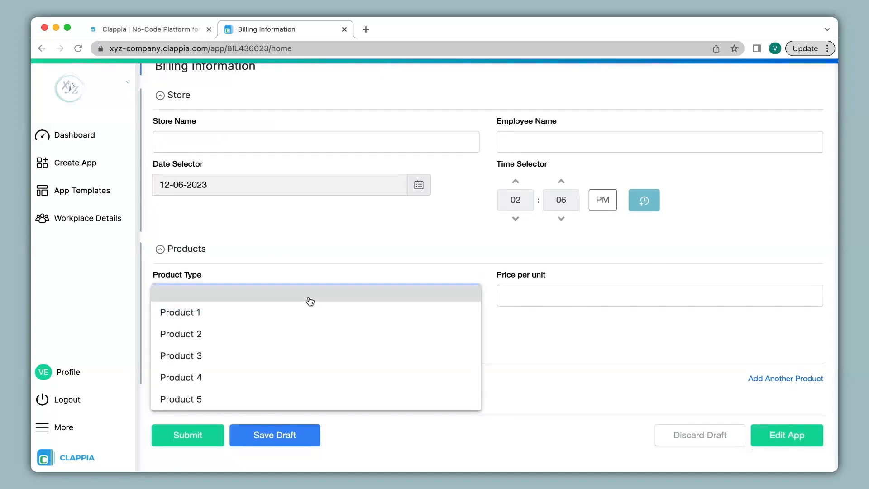
scroll(310, 301, "down", 1)
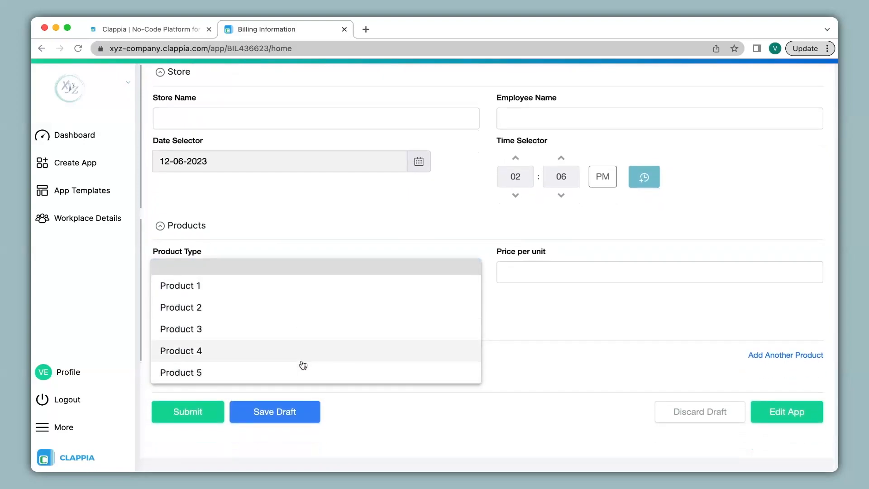
left_click(284, 289)
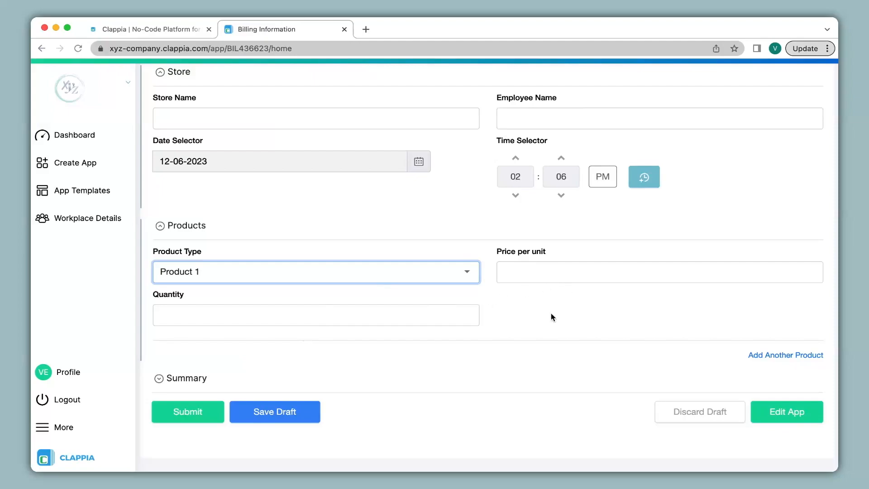
left_click(437, 277)
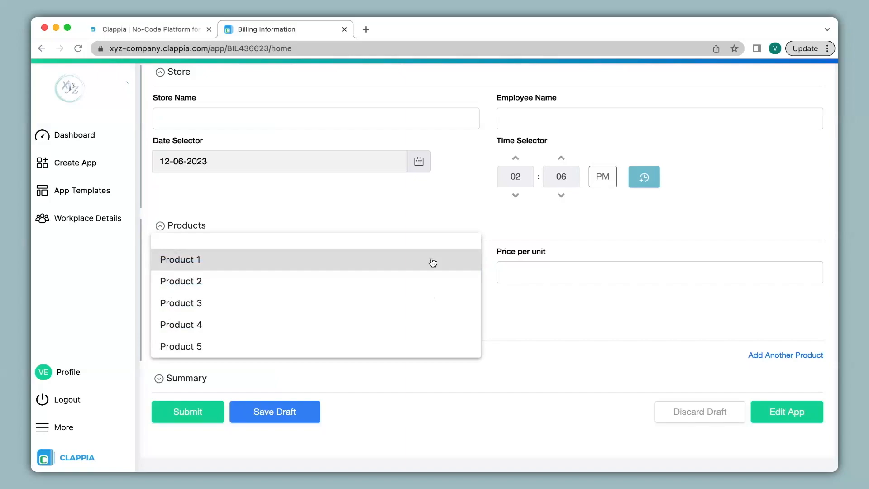
left_click(507, 298)
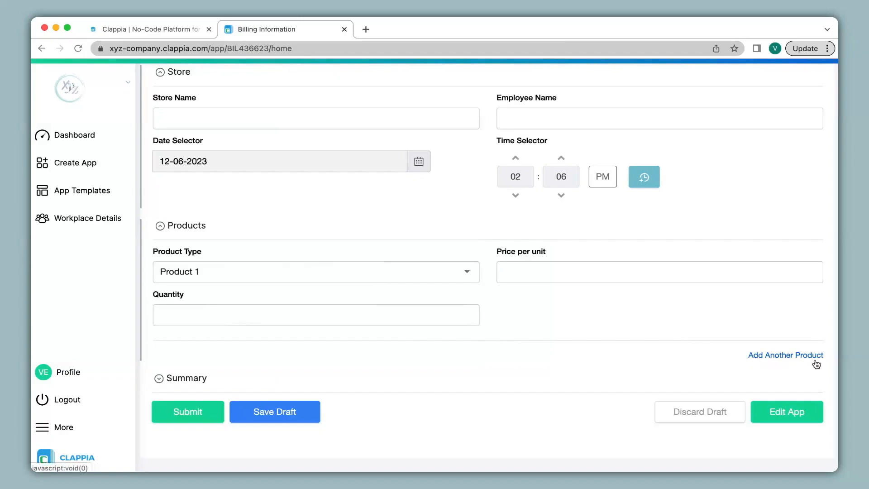
- Add another product entry to the form and set its product type to Product 2
left_click(801, 356)
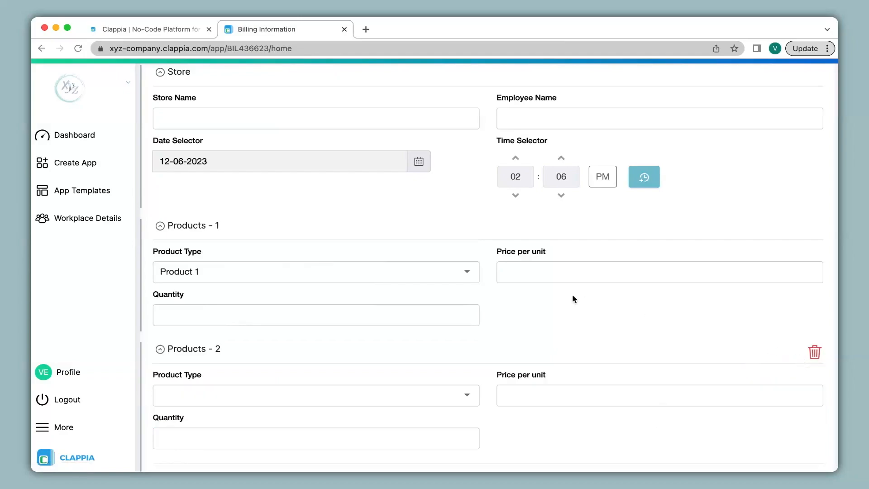
scroll(572, 294, "down", 2)
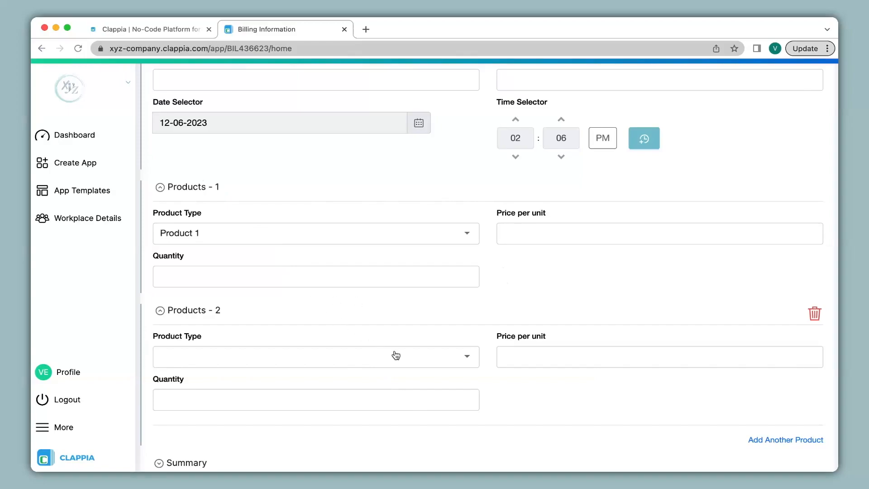
left_click(413, 360)
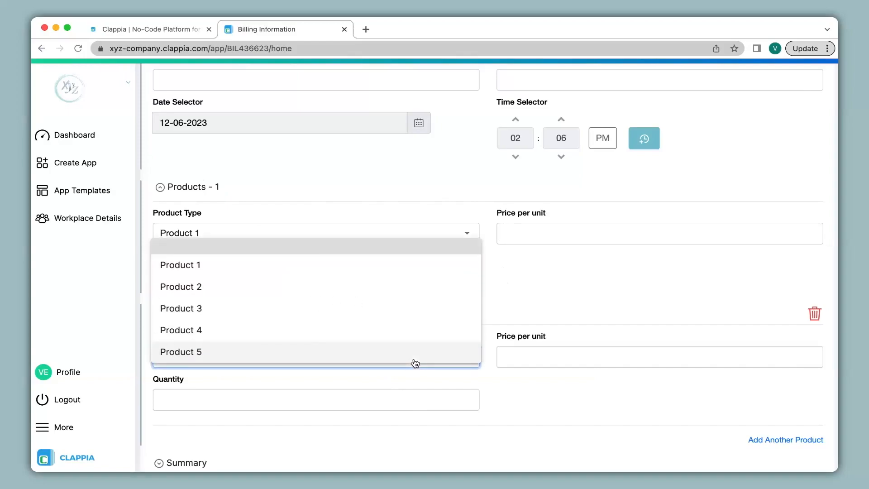
left_click(371, 287)
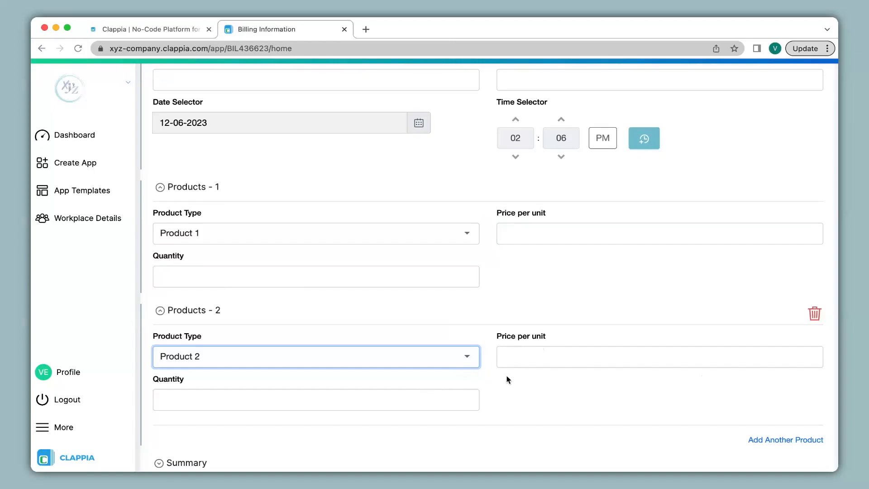
- Expand the Summary section and set Shipping to Yes
scroll(507, 379, "down", 2)
left_click(208, 425)
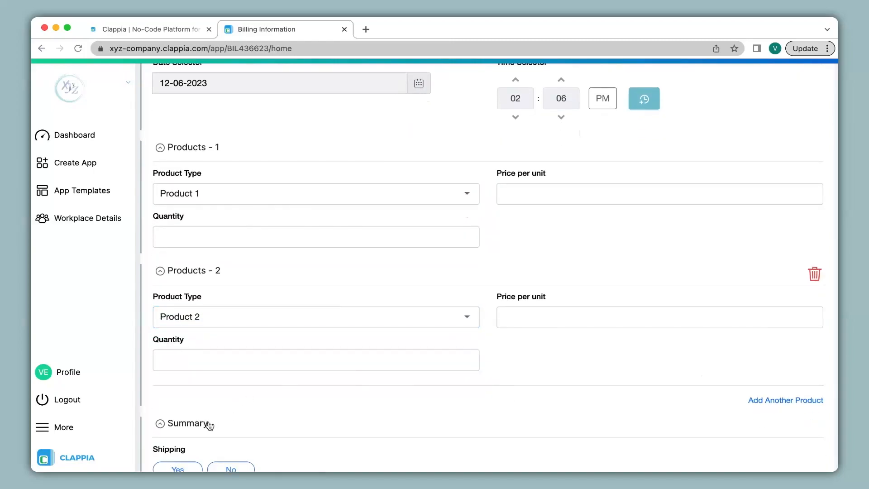
scroll(209, 426, "down", 2)
left_click(209, 424)
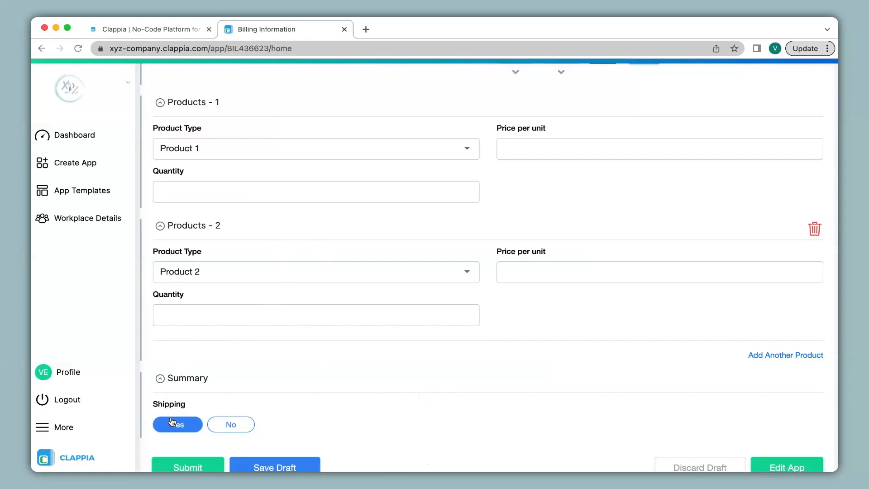
- Open the app's design and add a Calculations & Logic field to the Products section beside Quantity
scroll(172, 422, "up", 5)
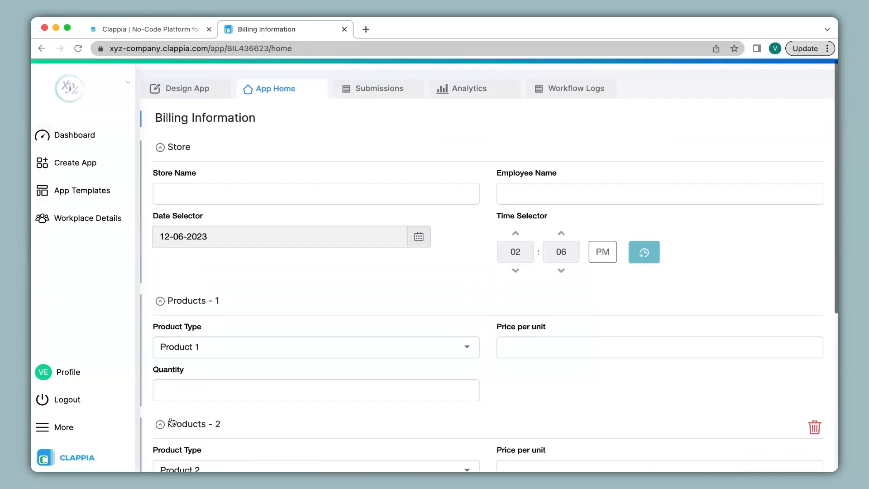
left_click(184, 82)
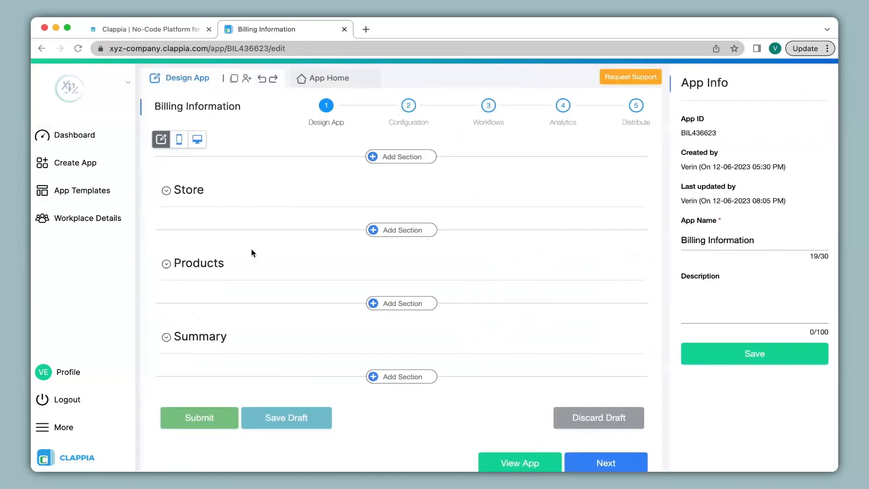
left_click(227, 263)
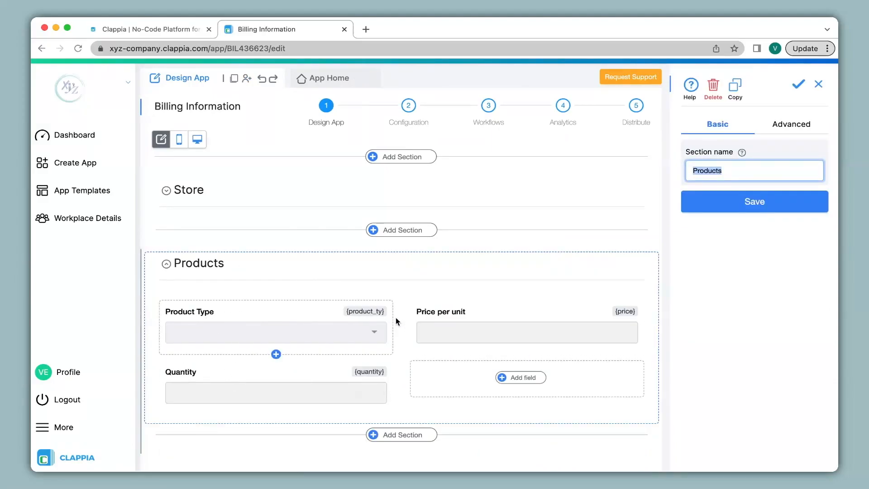
scroll(396, 319, "down", 1)
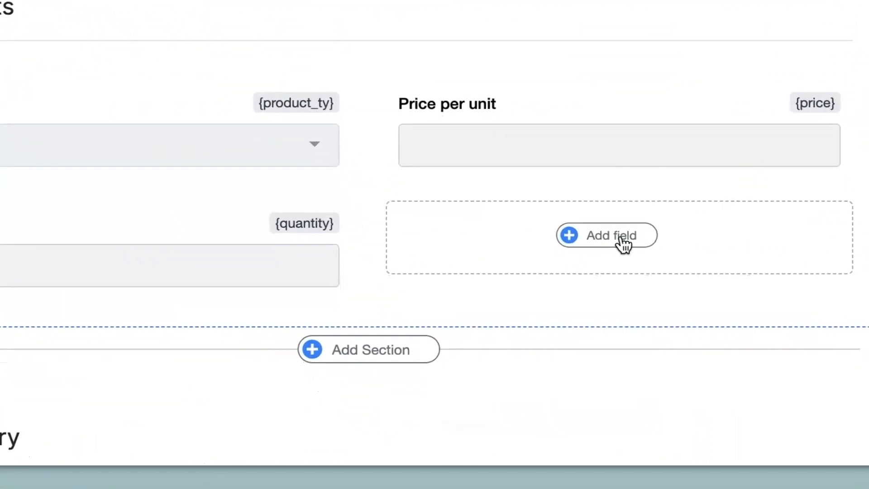
left_click(624, 245)
scroll(568, 244, "down", 10)
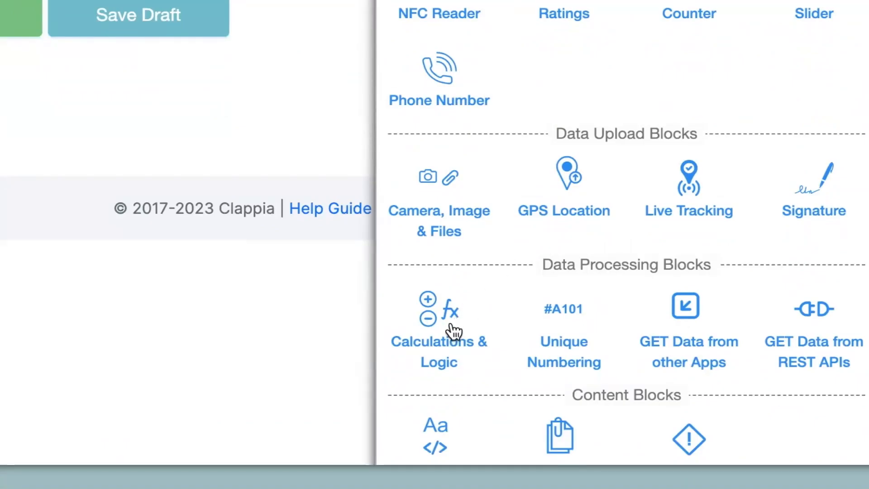
left_click(450, 324)
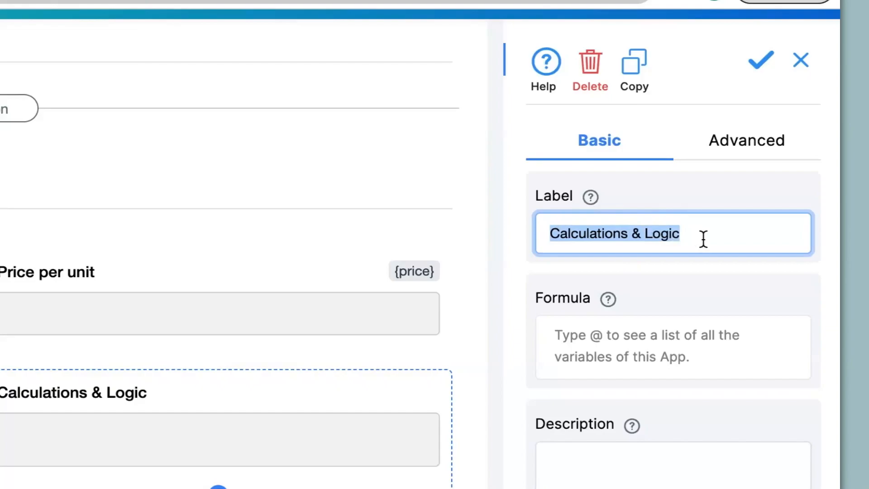
- Label the new calculation field "Total before tax", set its formula to {price}*{quantity}, and save it
type("Total before tax")
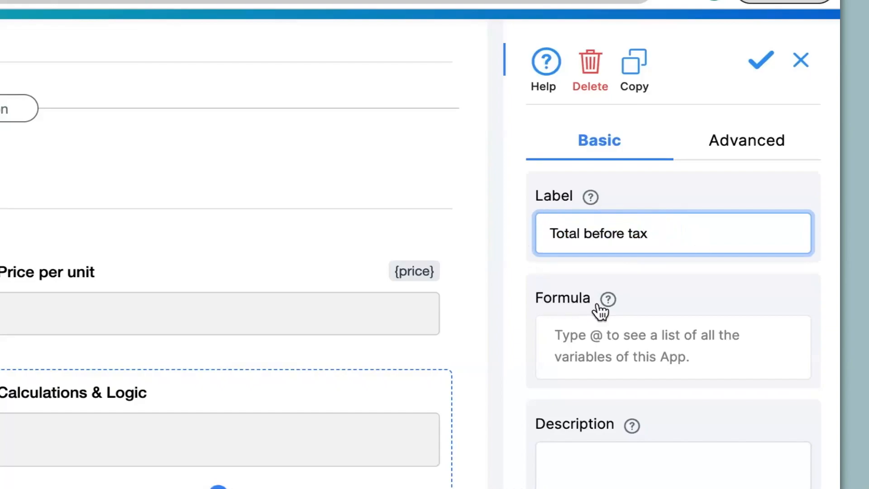
left_click(595, 352)
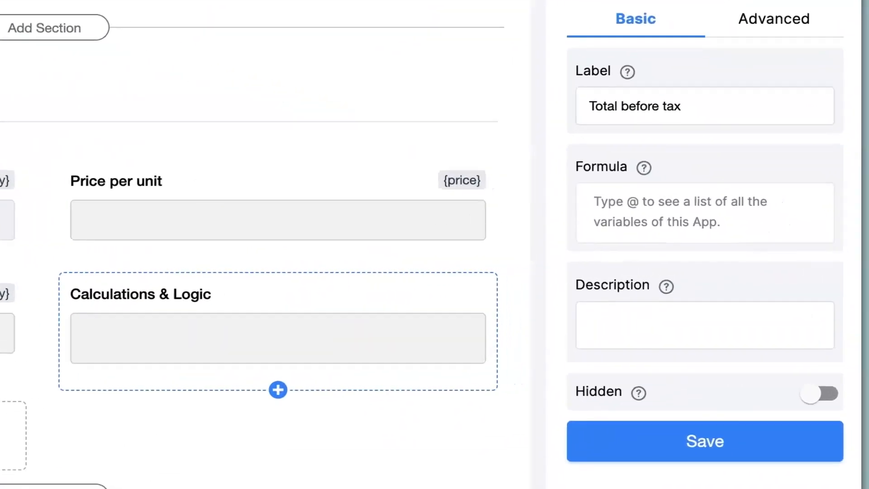
type("@p")
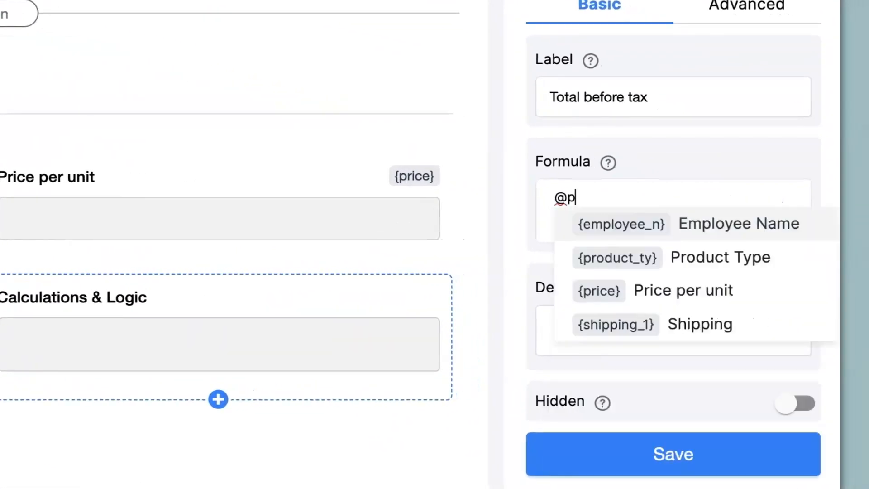
type("rice")
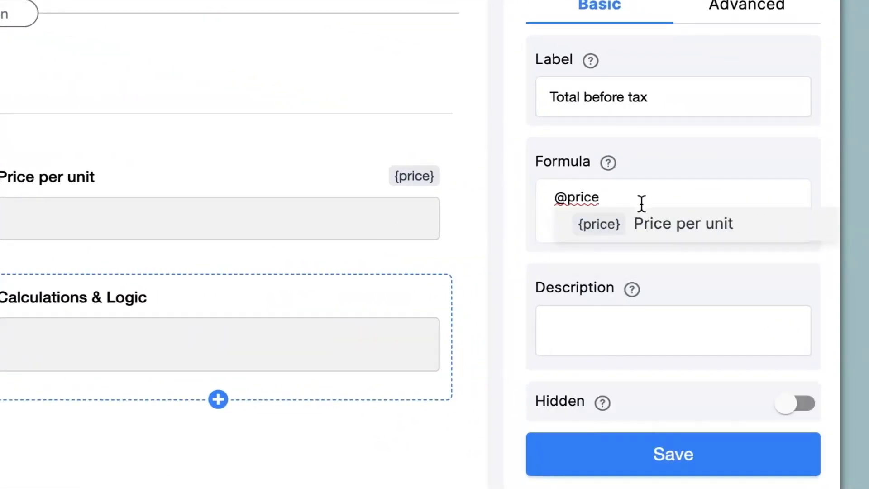
left_click(730, 235)
type("*@")
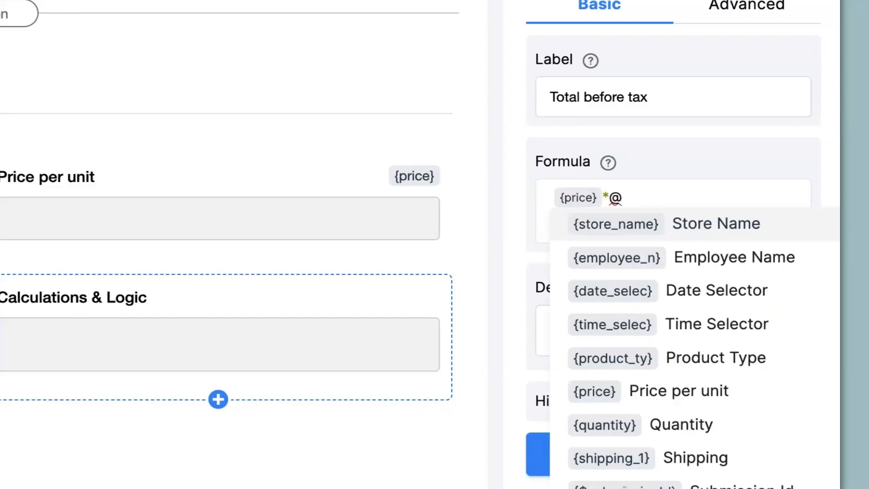
type("qu")
left_click(710, 226)
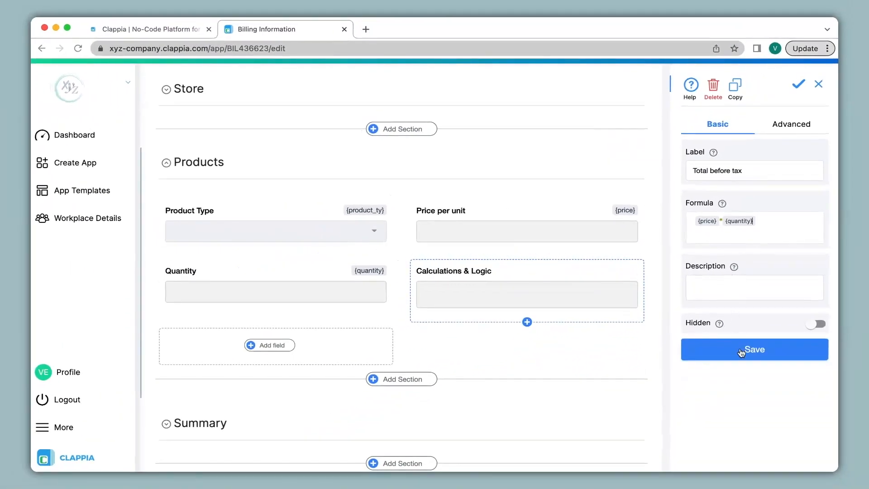
left_click(745, 357)
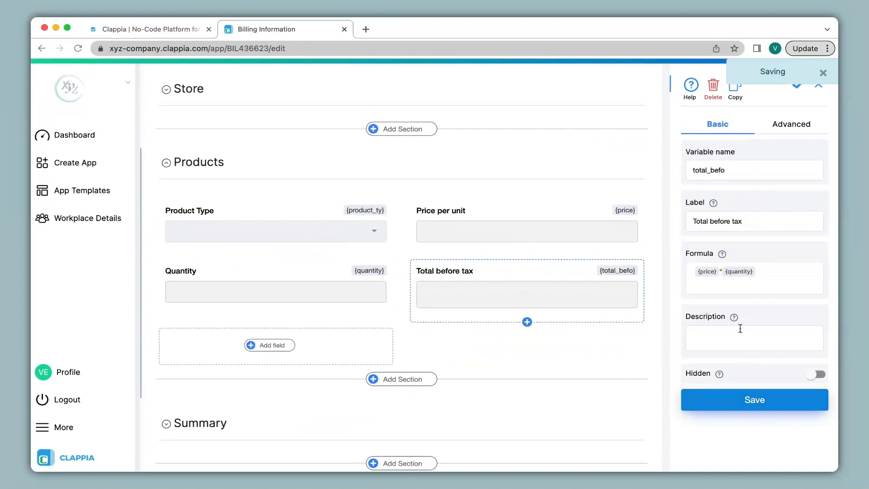
- Add a second Calculations & Logic field below Quantity in the Products section and label it "Total after tax"
left_click(279, 346)
scroll(226, 385, "down", 5)
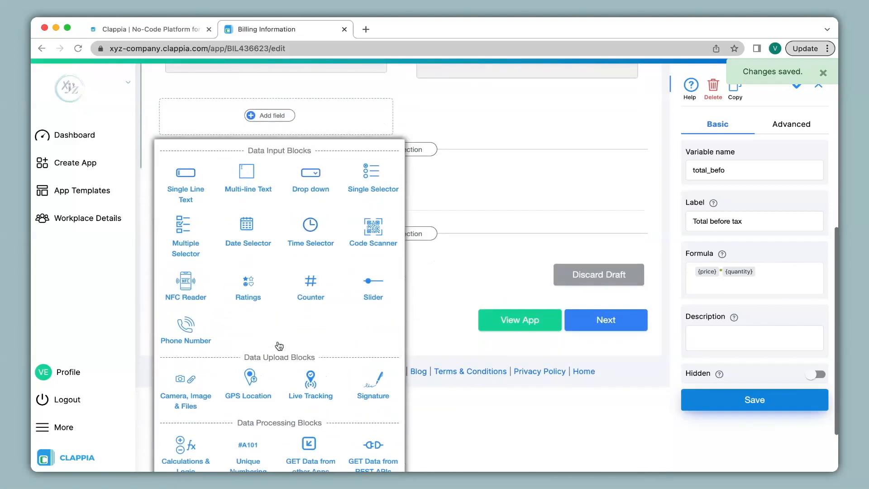
left_click(197, 449)
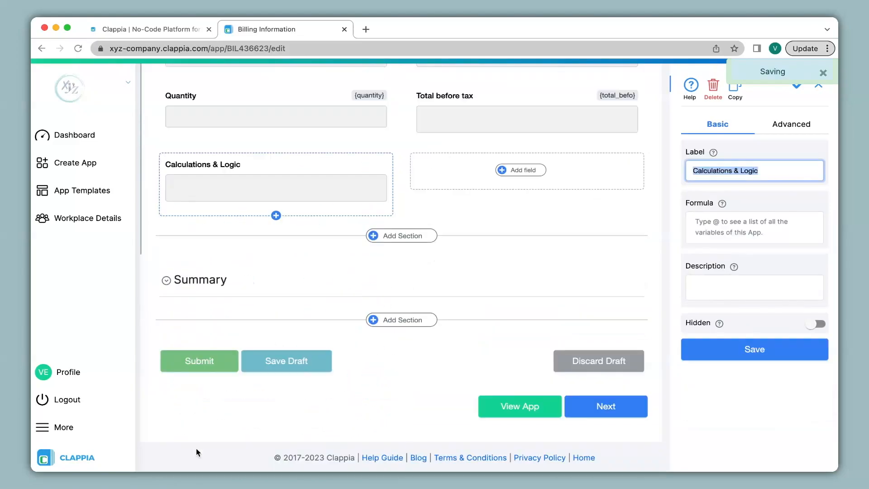
scroll(300, 285, "up", 1)
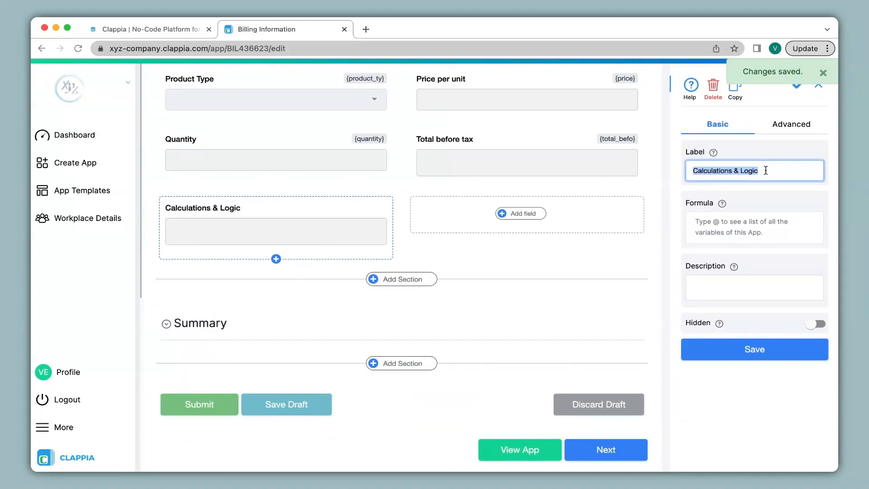
type("Total after tax")
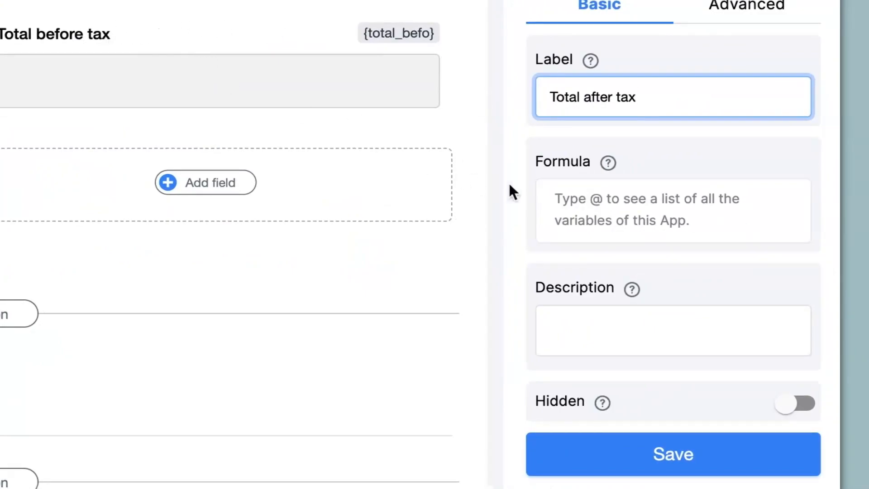
- Set the formula of the "Total after tax" field to {total_befo}+{total_befo}*5/100
left_click(607, 206)
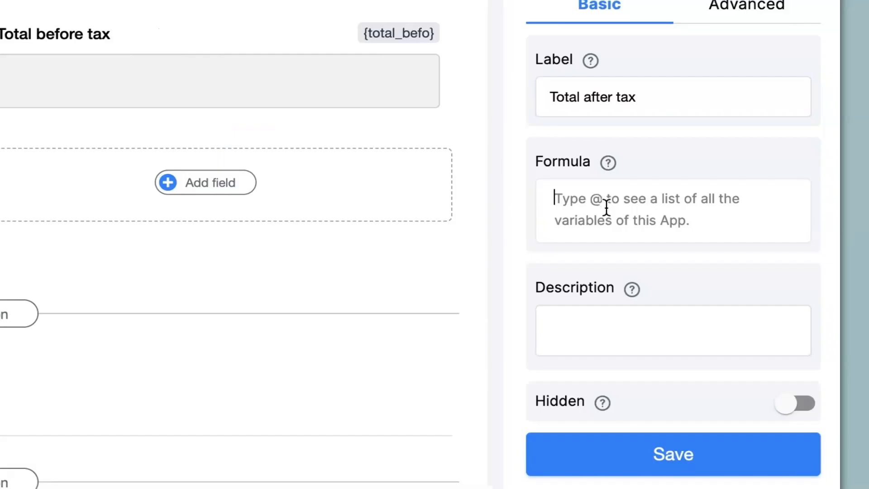
type("@tota")
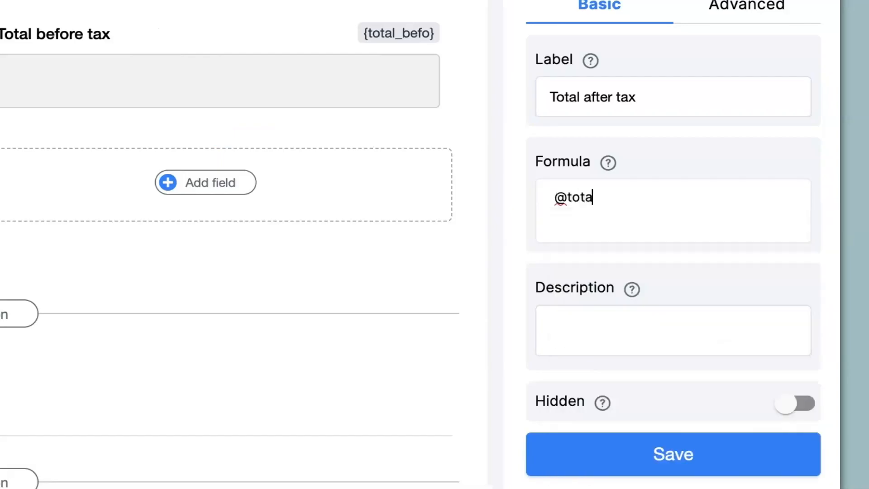
left_click(648, 226)
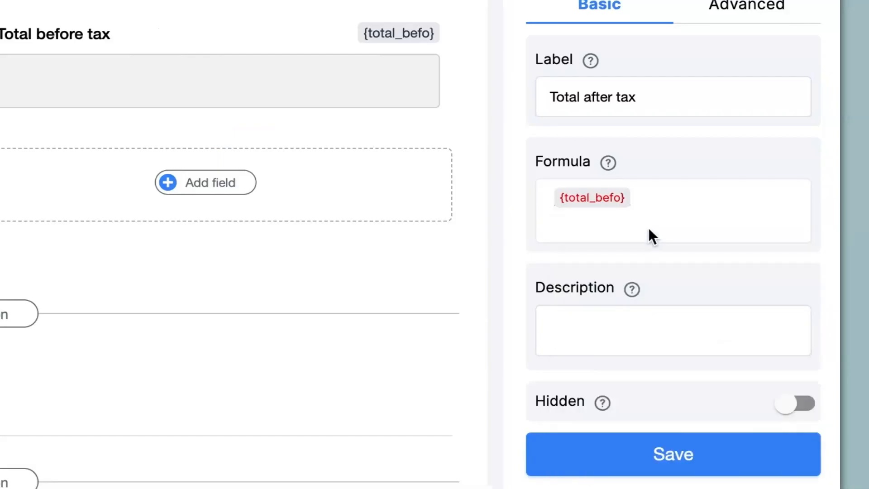
type("+@")
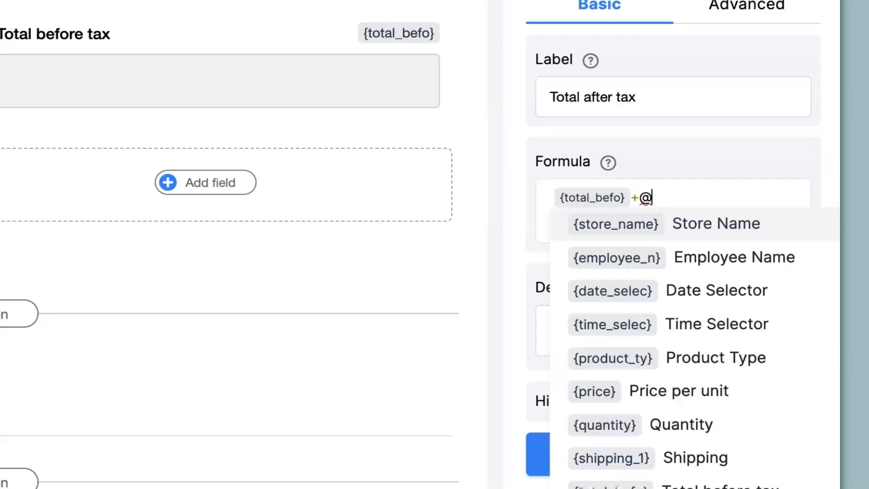
type("t")
key("Return")
type("*5/100")
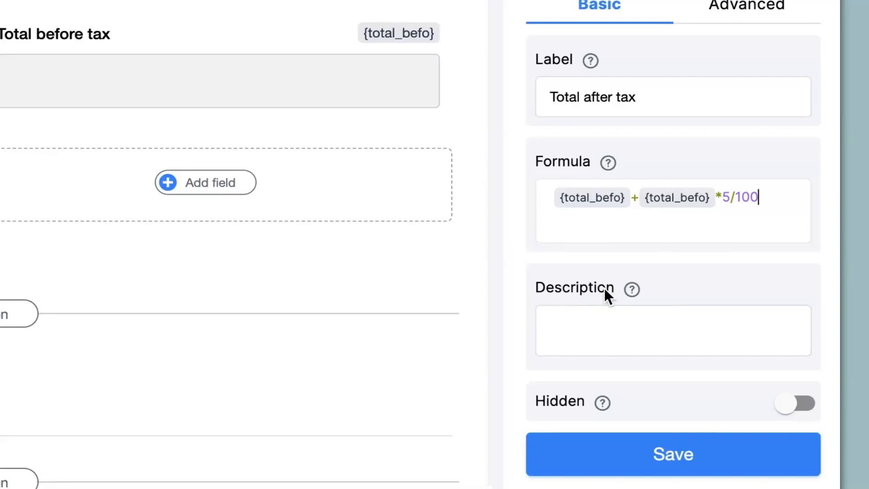
- Give the "Total after tax" field the description "Tax is 5%" and save the field
left_click(585, 330)
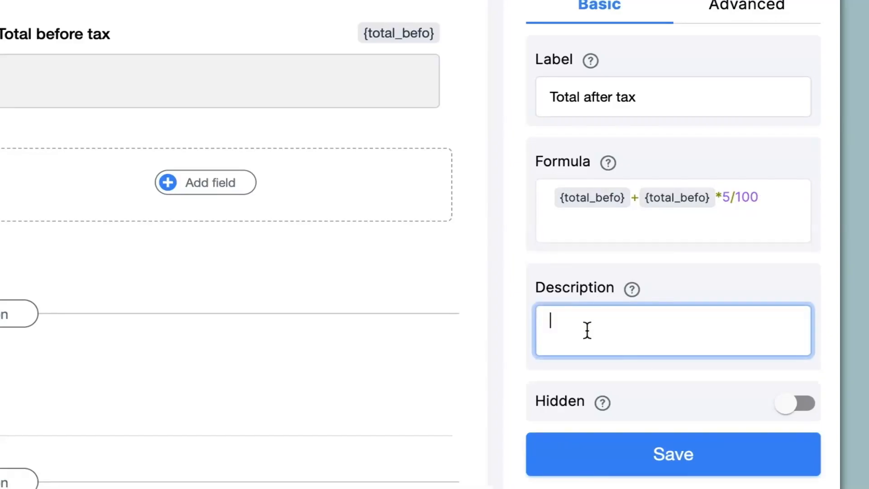
type("Tax is 5%")
left_click(646, 446)
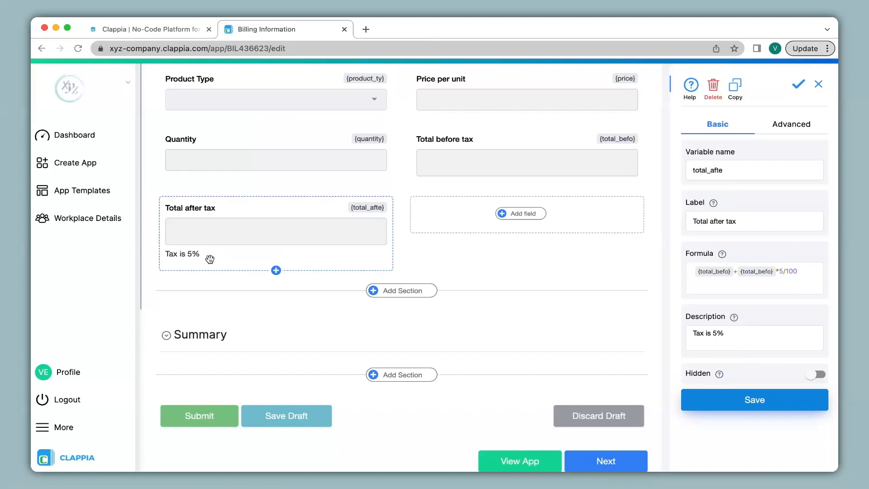
- Open the app's home form and expand the Products section to check the two total fields
scroll(209, 259, "up", 5)
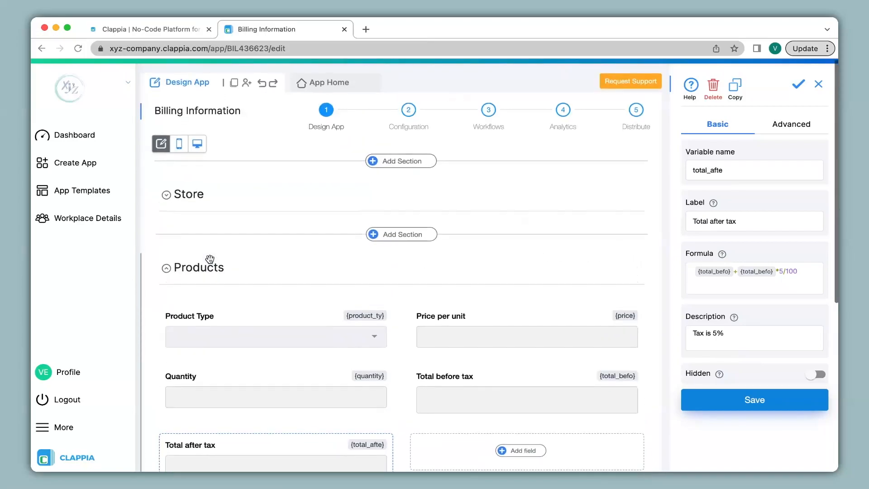
left_click(318, 81)
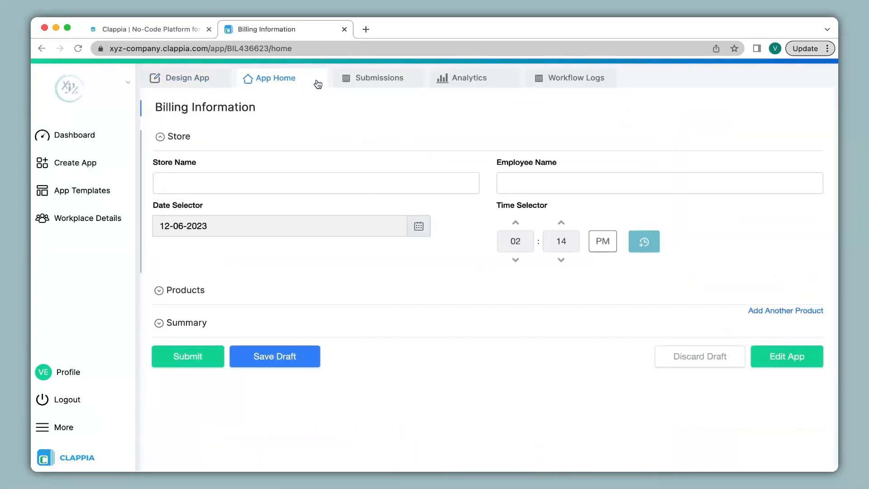
left_click(196, 294)
scroll(196, 294, "down", 1)
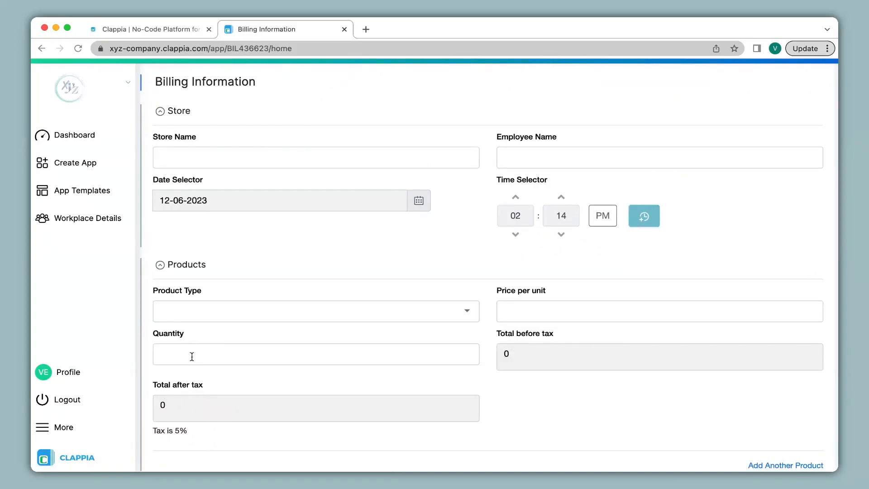
- Test the totals by choosing Product 1, a price per unit of 1000 and a quantity of 4
left_click(191, 313)
left_click(190, 313)
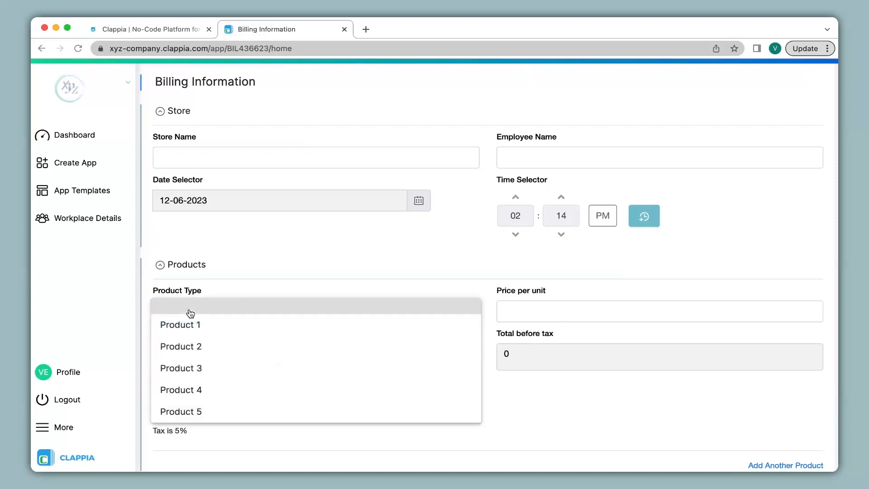
left_click(208, 325)
left_click(553, 319)
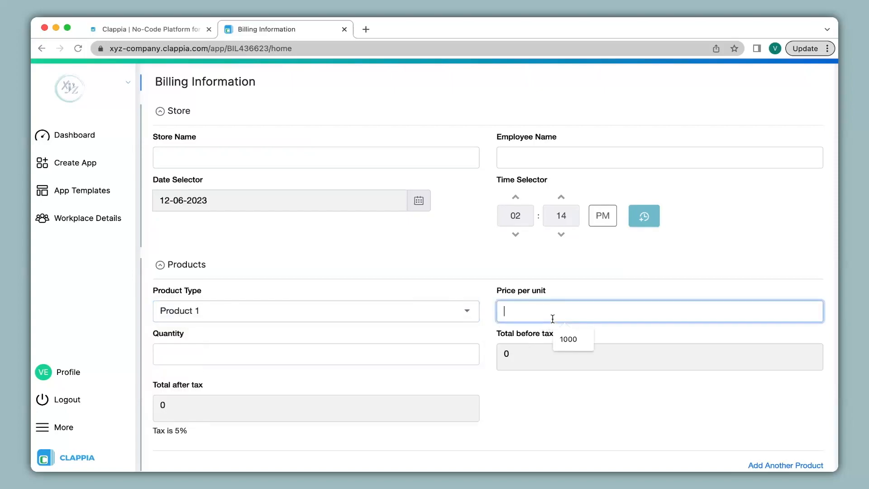
left_click(571, 339)
left_click(288, 358)
left_click(224, 381)
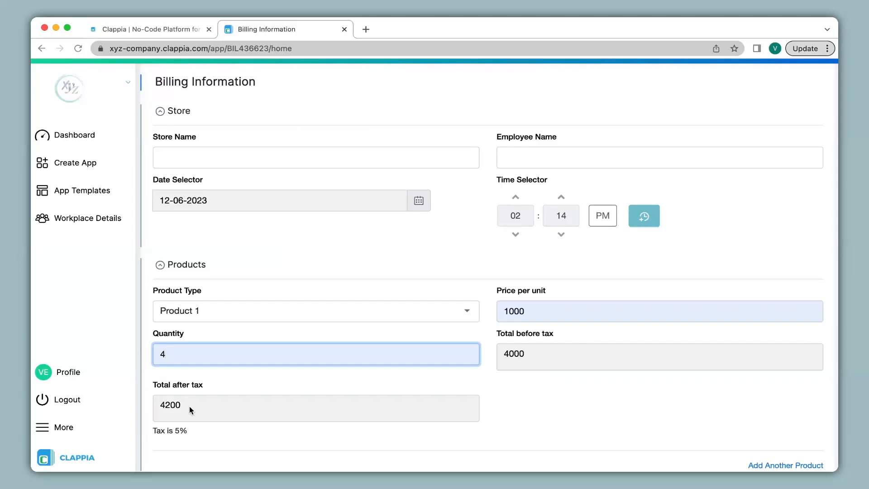
- Return to the app's design and add a Calculations & Logic field beside Shipping in the Summary section
scroll(189, 406, "up", 1)
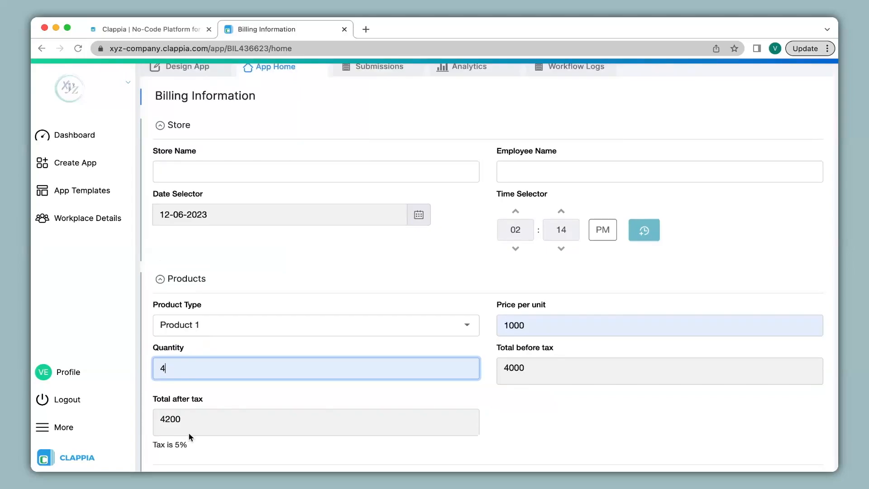
scroll(239, 363, "up", 1)
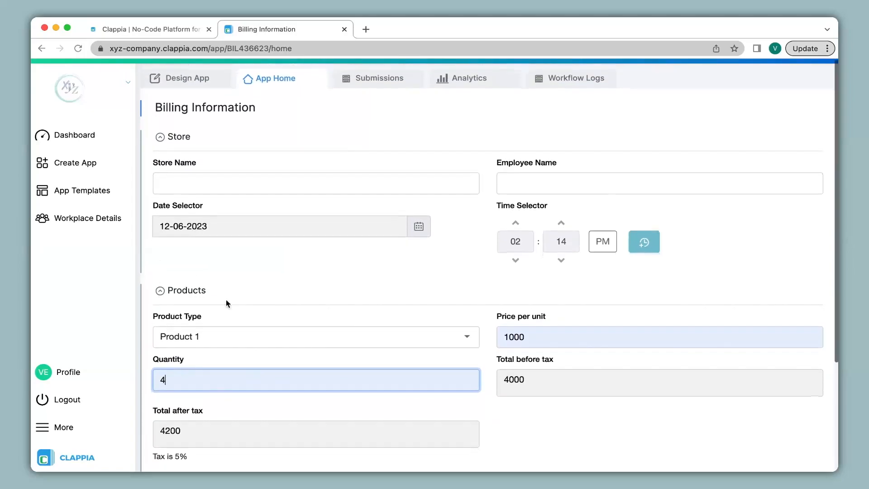
left_click(185, 80)
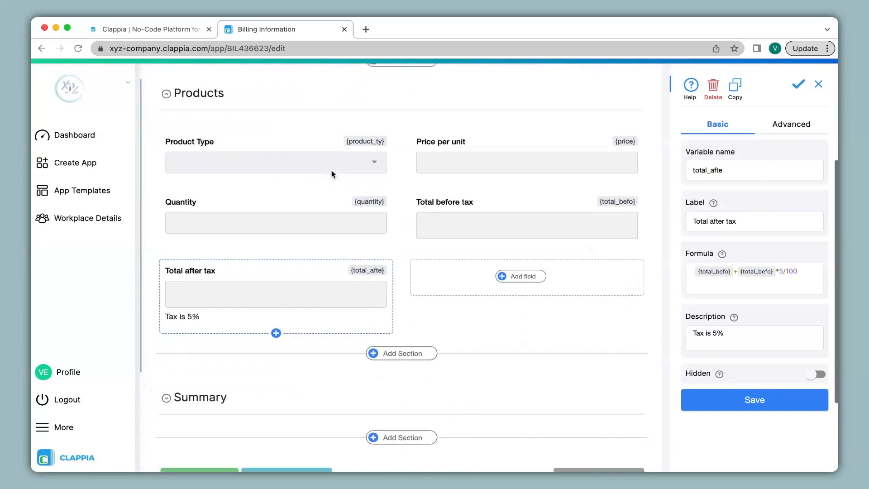
scroll(331, 174, "down", 2)
left_click(206, 365)
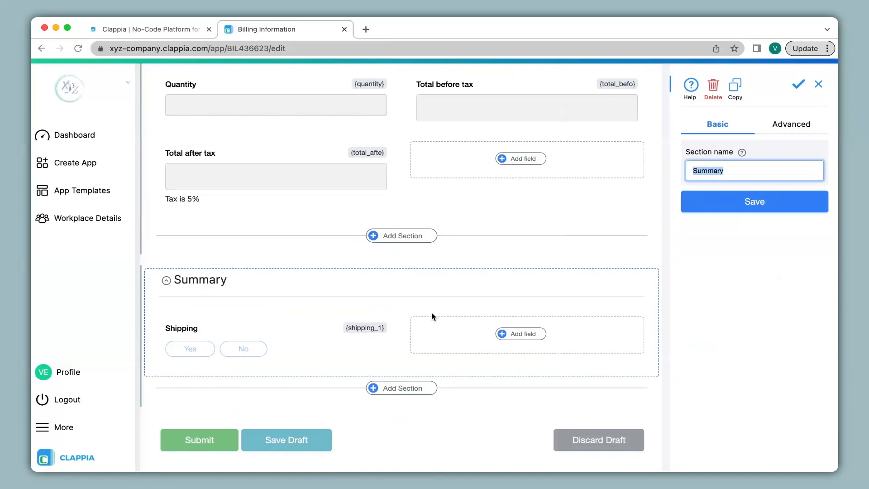
left_click(514, 335)
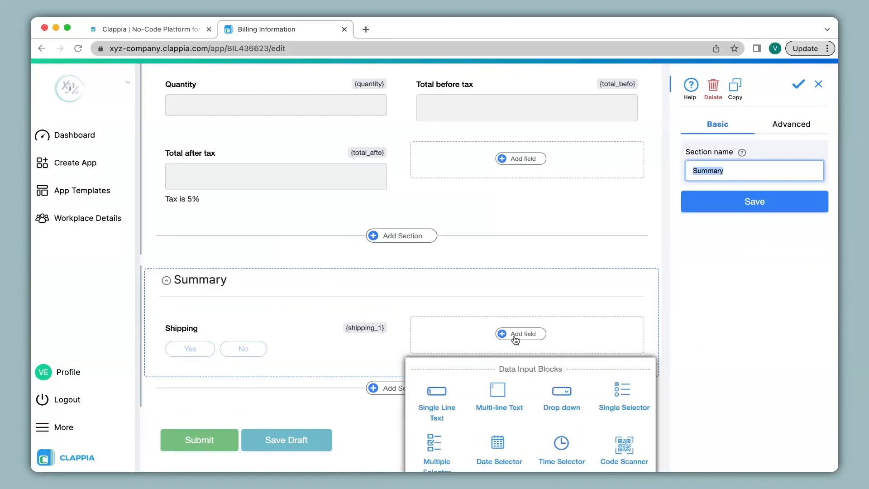
scroll(515, 339, "down", 5)
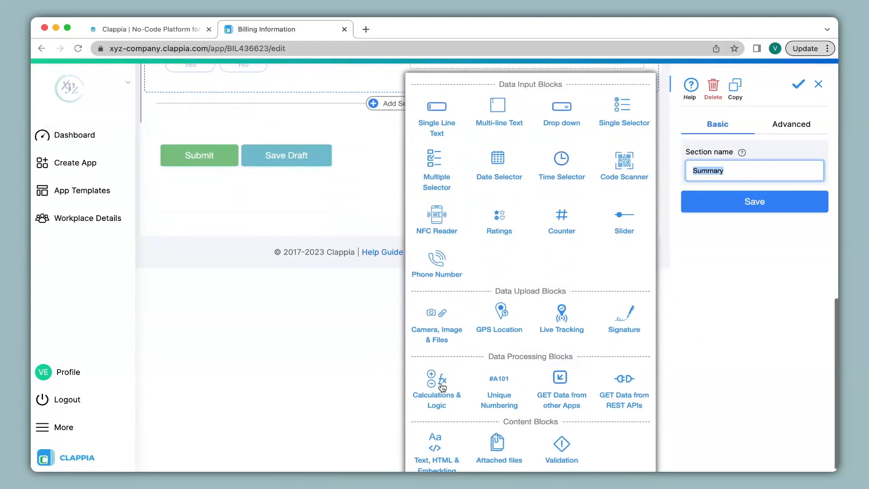
left_click(441, 387)
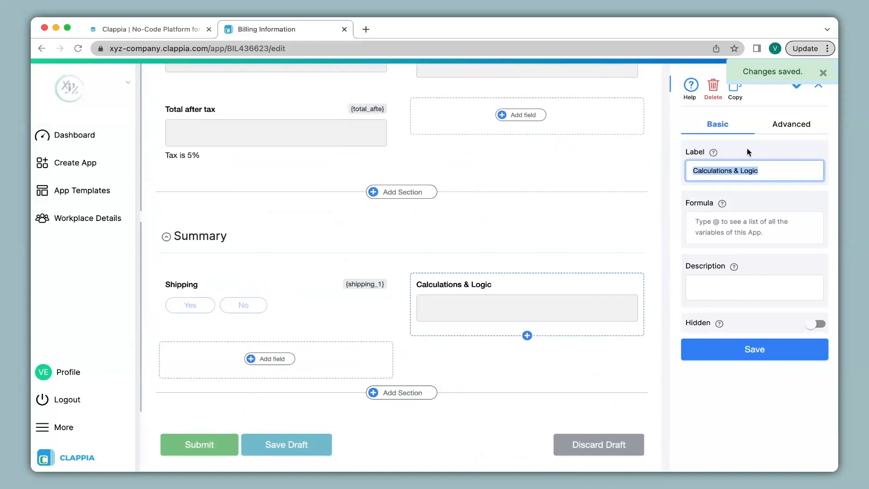
- Label the new Summary field "Price", set its formula to SIGMA({total_afte}), and save it
type("Price")
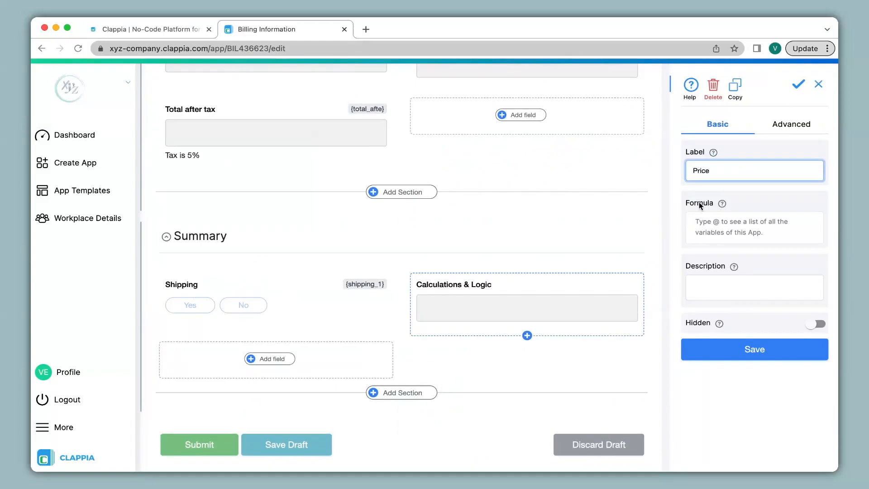
left_click(738, 228)
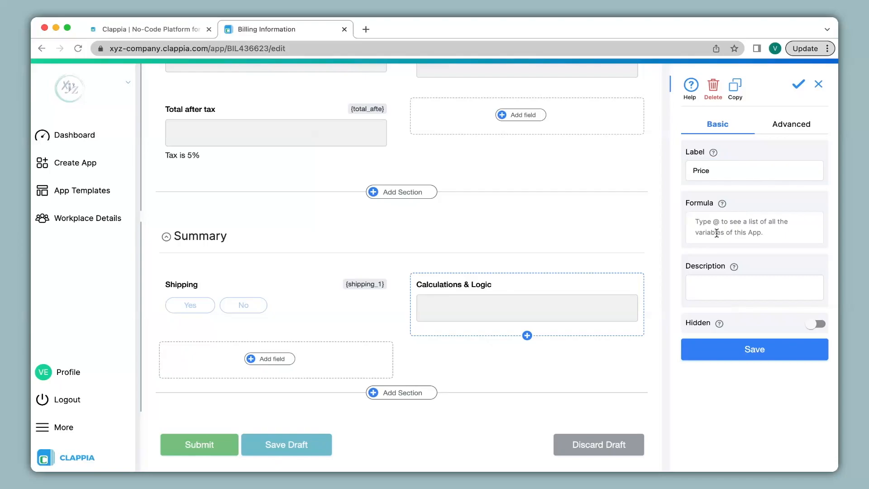
scroll(664, 234, "up", 5)
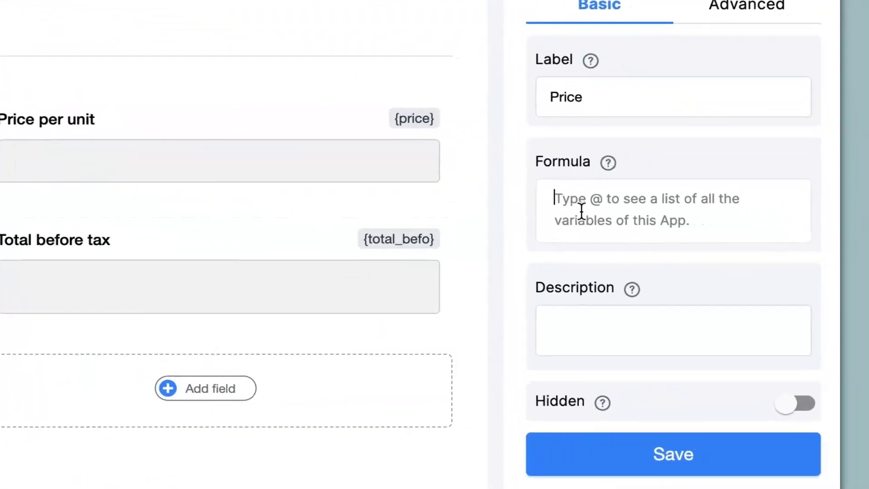
type("sigma")
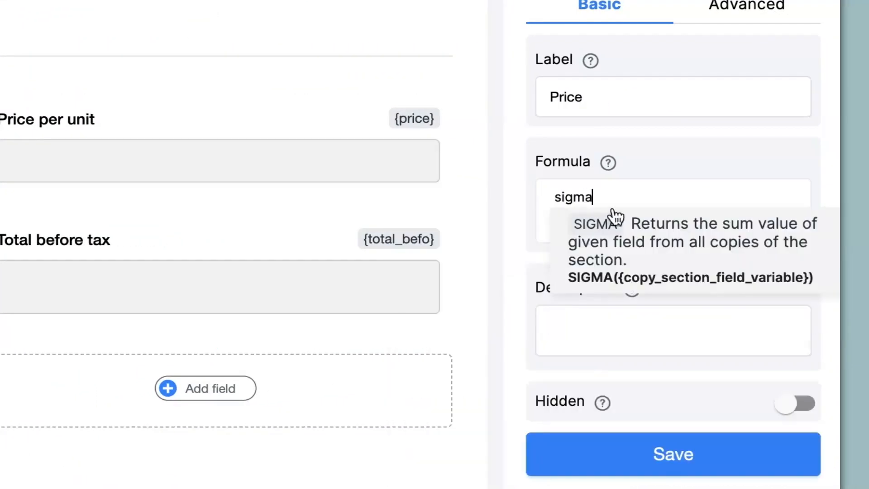
left_click(664, 241)
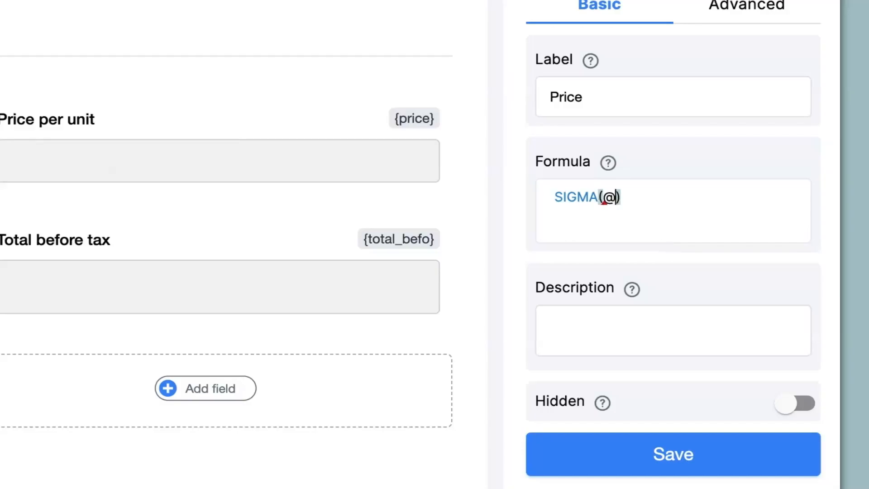
type("@tot")
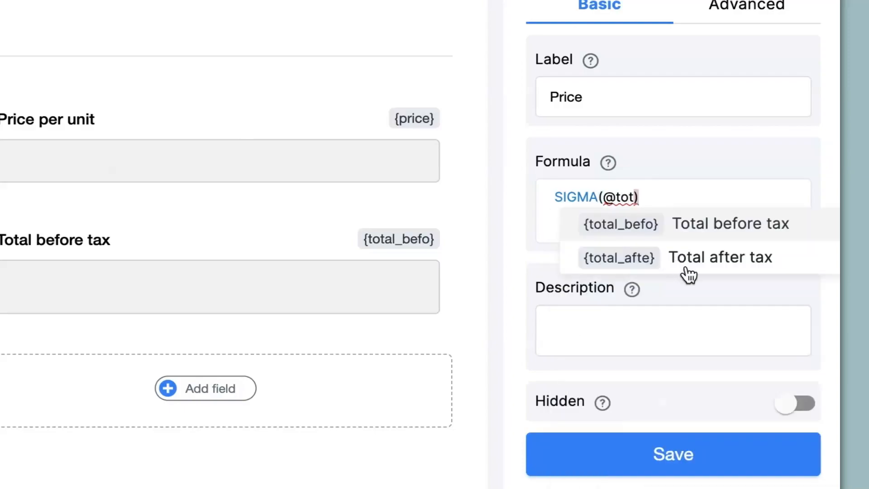
left_click(725, 255)
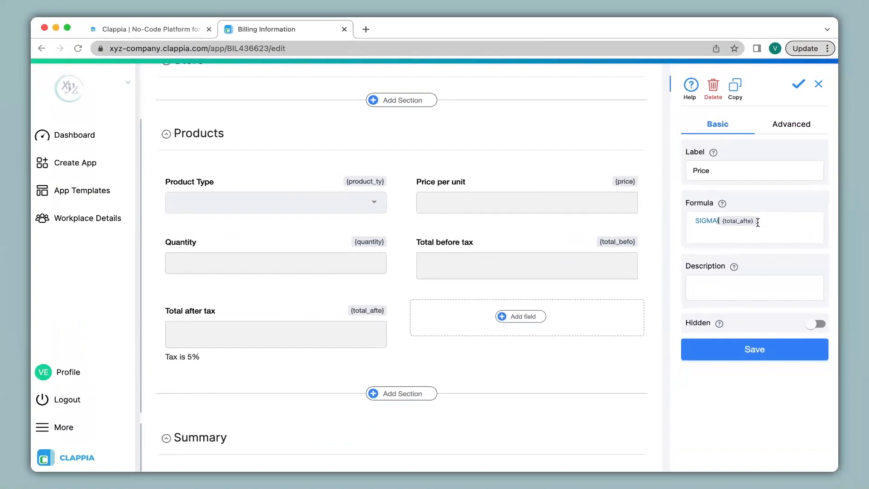
left_click(740, 349)
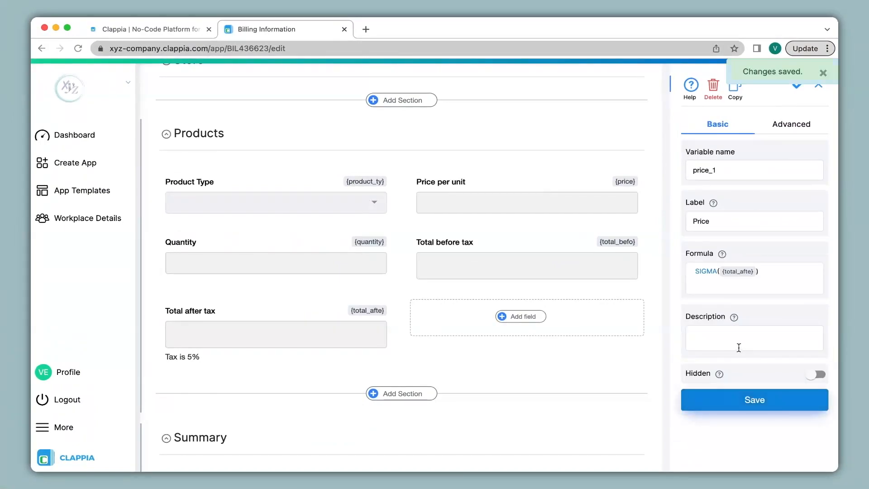
- Open the app's home form and expand both the Products and Summary sections
scroll(496, 371, "up", 3)
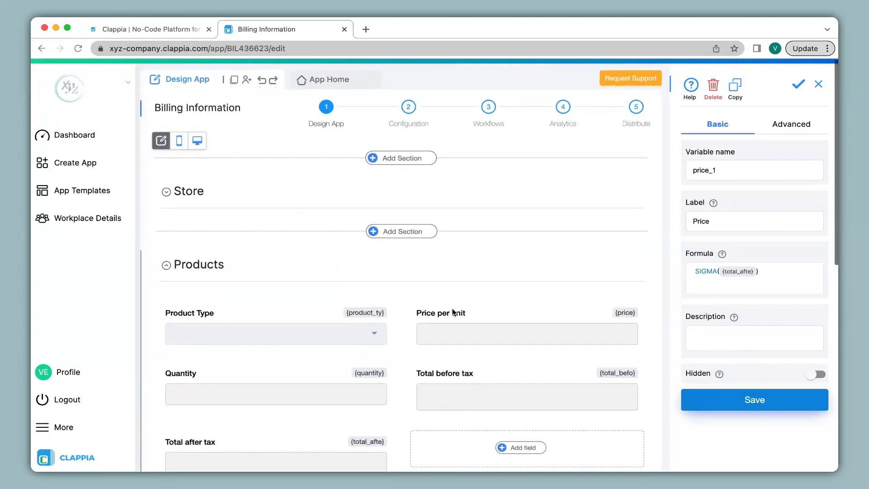
left_click(318, 82)
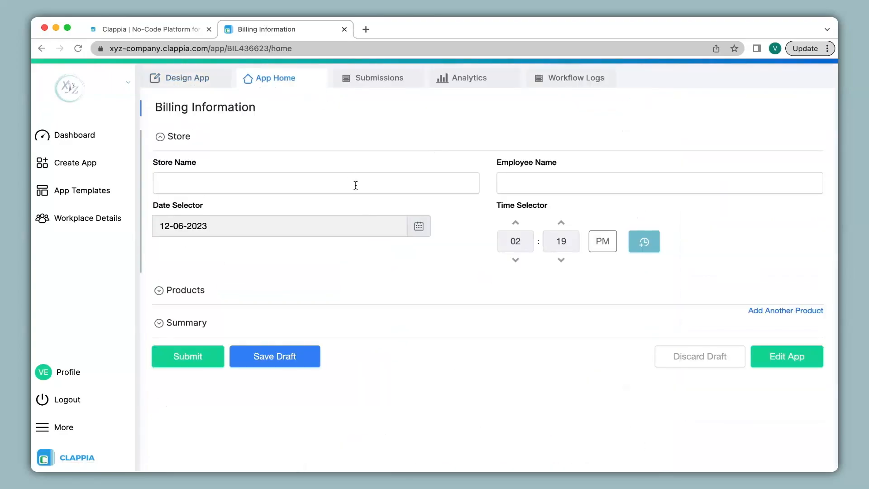
left_click(159, 290)
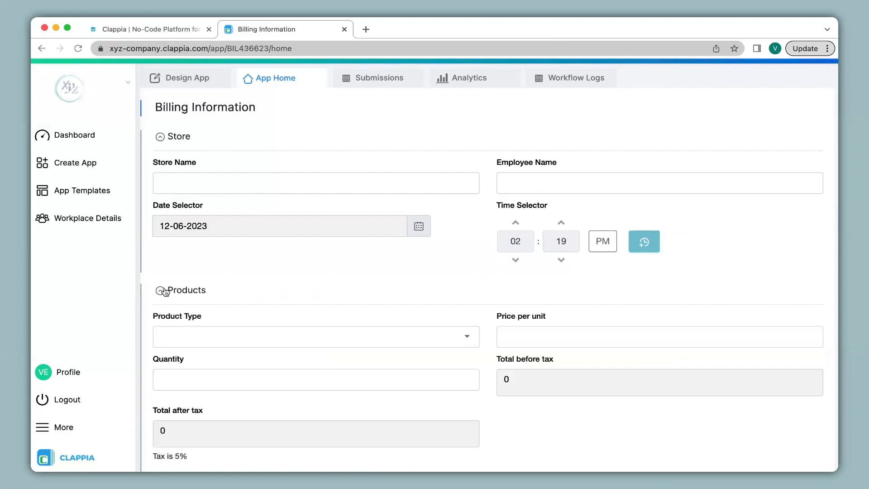
scroll(164, 292, "down", 5)
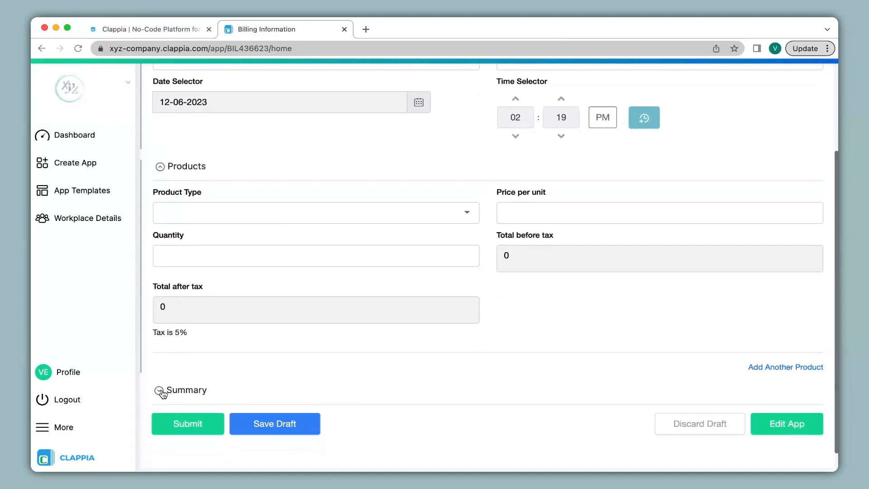
left_click(161, 391)
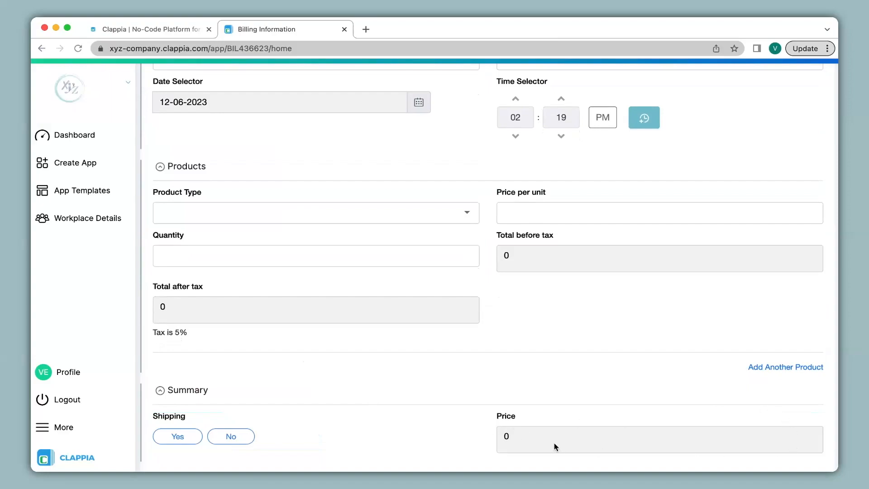
- Enter a price per unit of 1000 and a quantity of 4 in the Products section
left_click(561, 215)
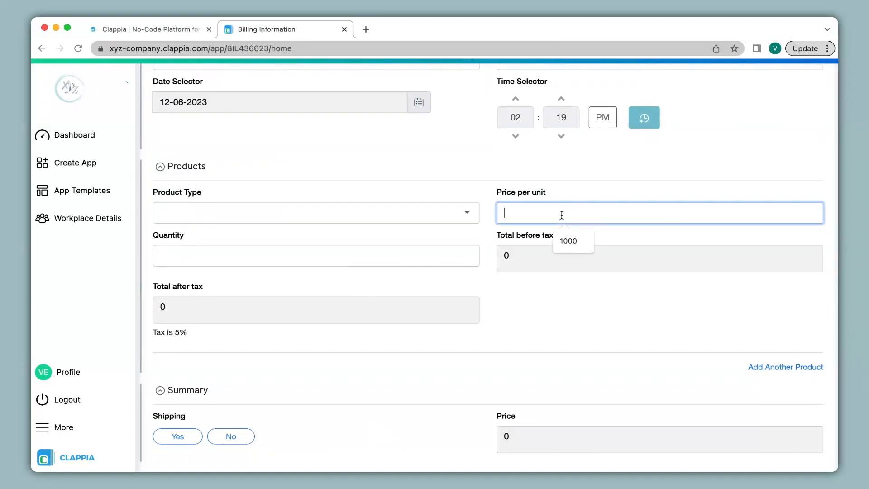
left_click(571, 241)
left_click(397, 252)
left_click(222, 283)
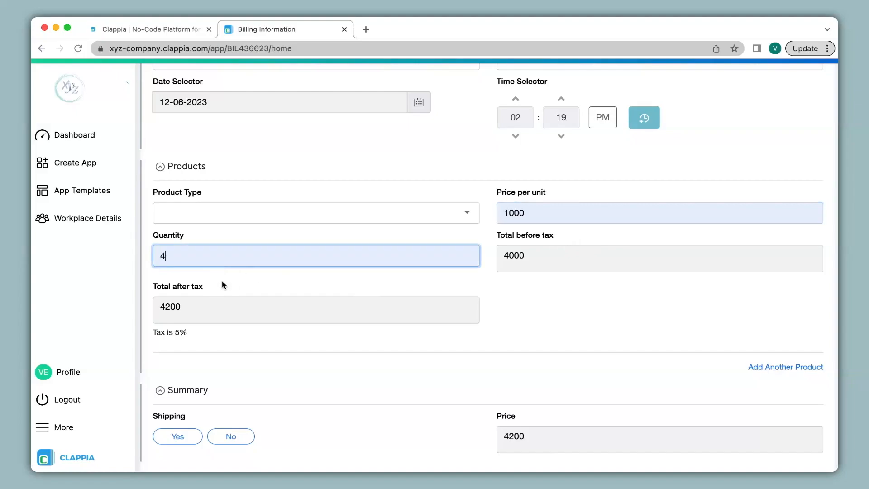
- Set the first product's type to Product 1, and add another product entry with type Product 2
left_click(240, 223)
left_click(236, 227)
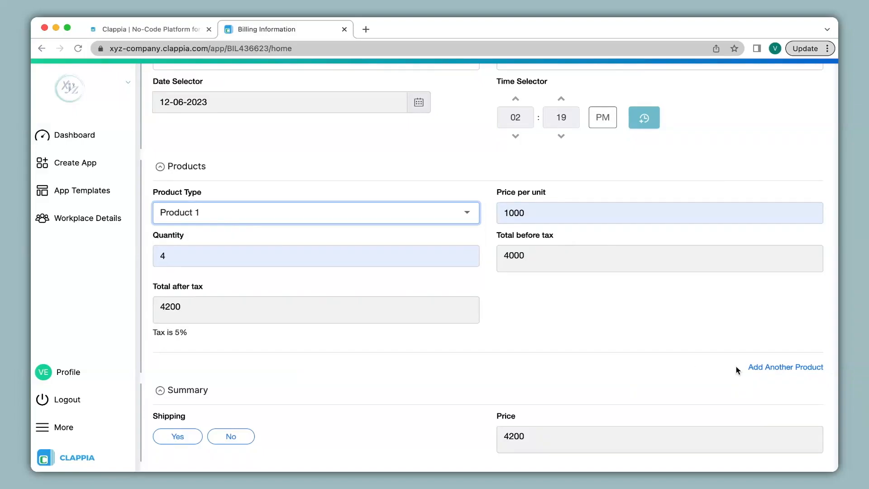
left_click(771, 370)
left_click(345, 407)
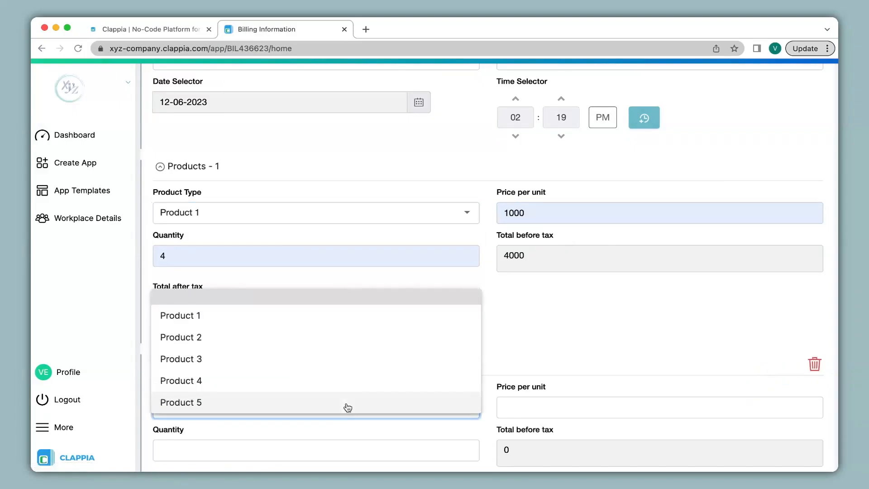
left_click(340, 337)
- Enter a price per unit of 1000 and a quantity of 2 for the second product, and check the summed Price
scroll(339, 335, "down", 3)
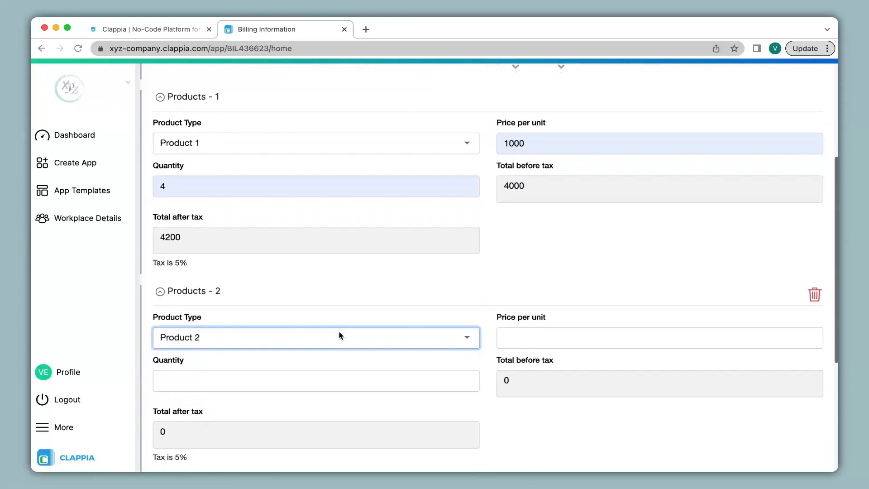
left_click(542, 288)
type("1000")
left_click(342, 334)
type("2")
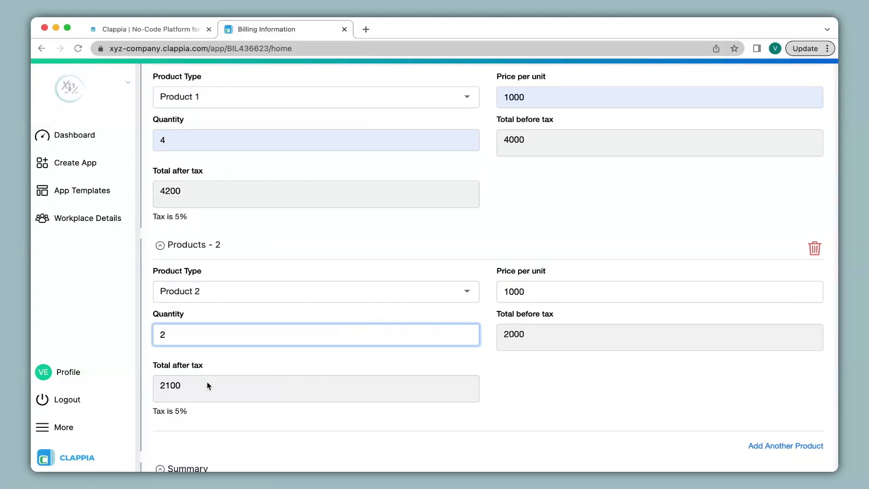
scroll(210, 386, "down", 3)
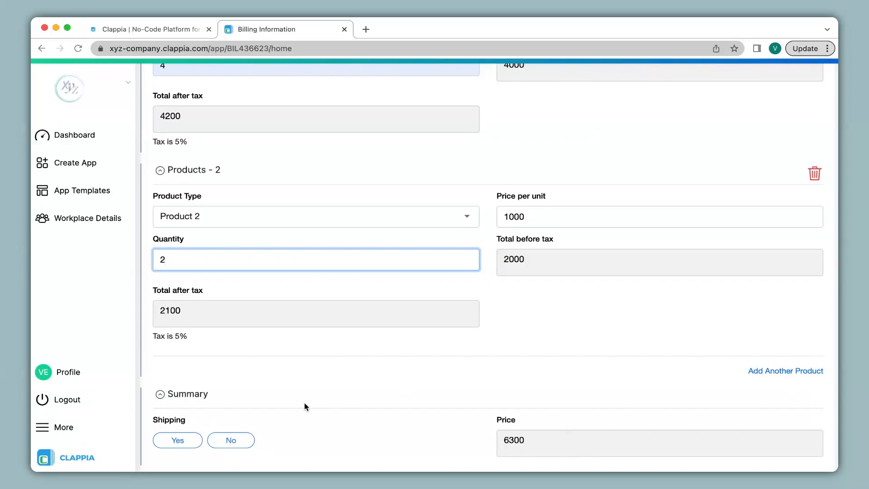
- Return to the app's design and add a Calculations & Logic field below Shipping in the Summary section
scroll(304, 402, "up", 7)
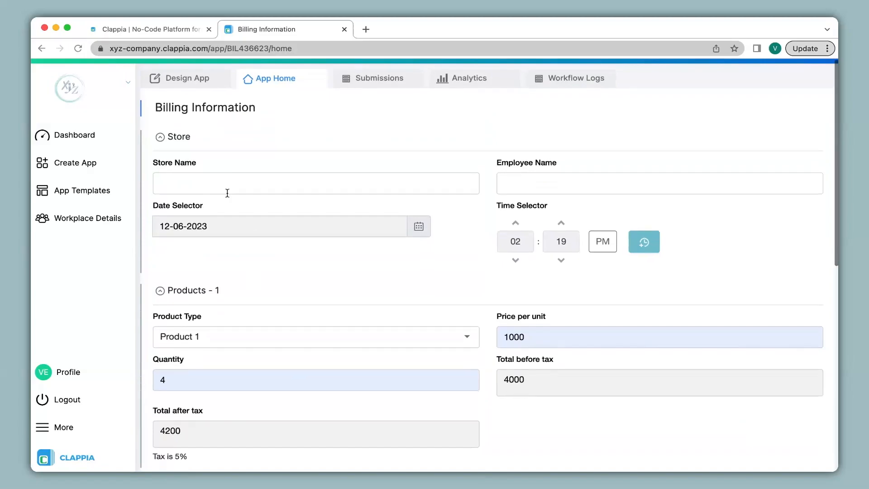
left_click(193, 81)
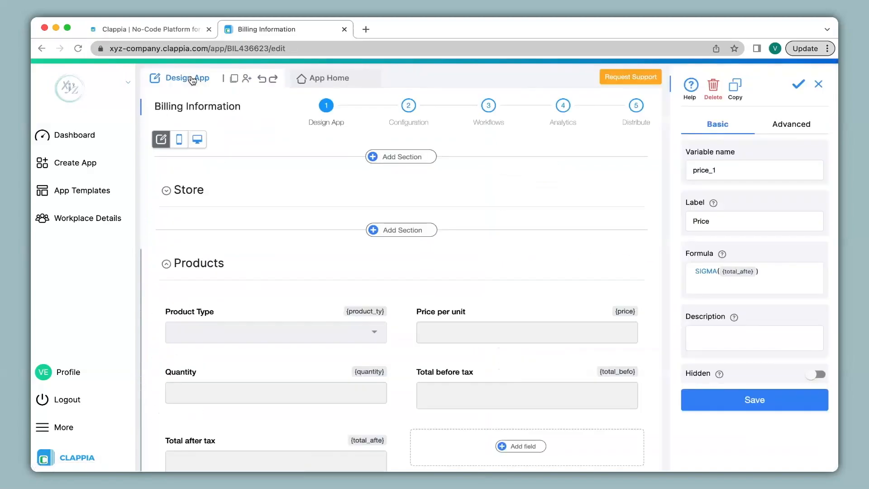
scroll(305, 208, "down", 6)
scroll(306, 209, "down", 3)
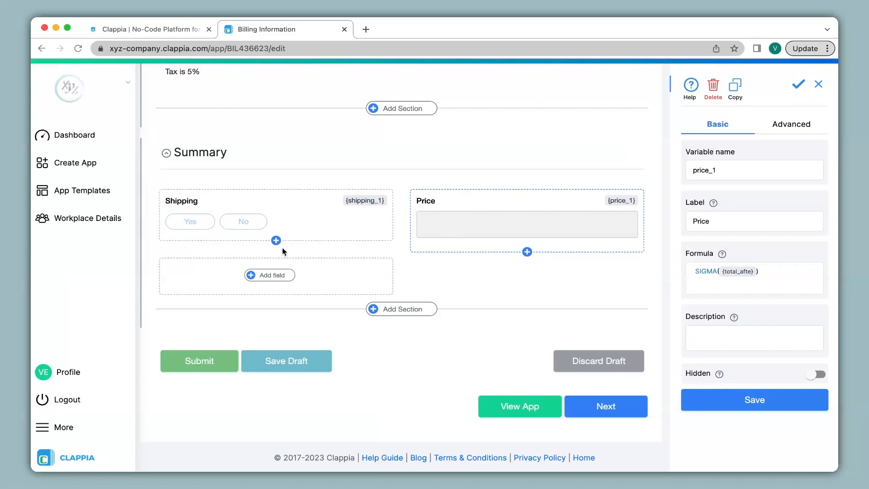
left_click(278, 276)
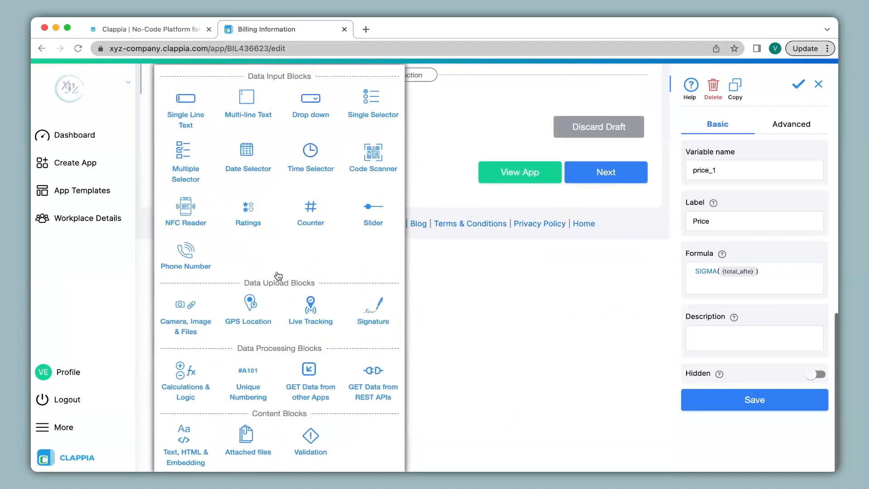
left_click(187, 375)
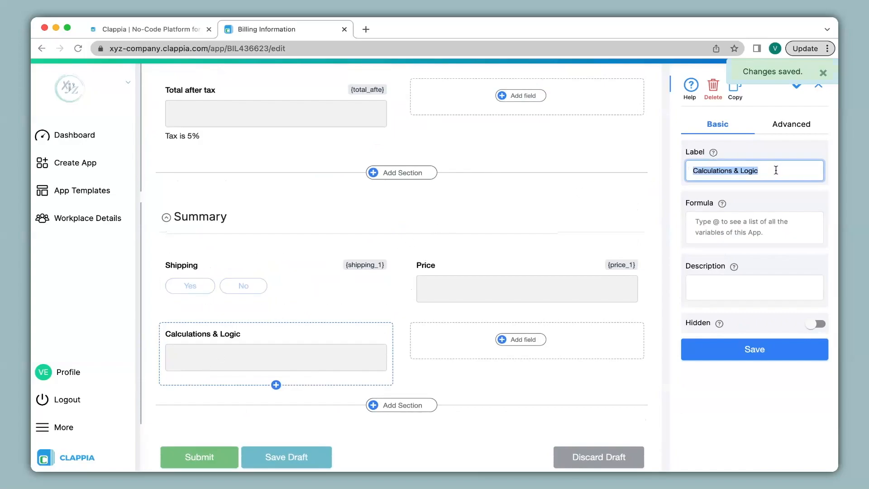
- Label the new Summary field "Total Price" and start its formula with the condition IF({shipping_1}="Yes",
type("Total Price")
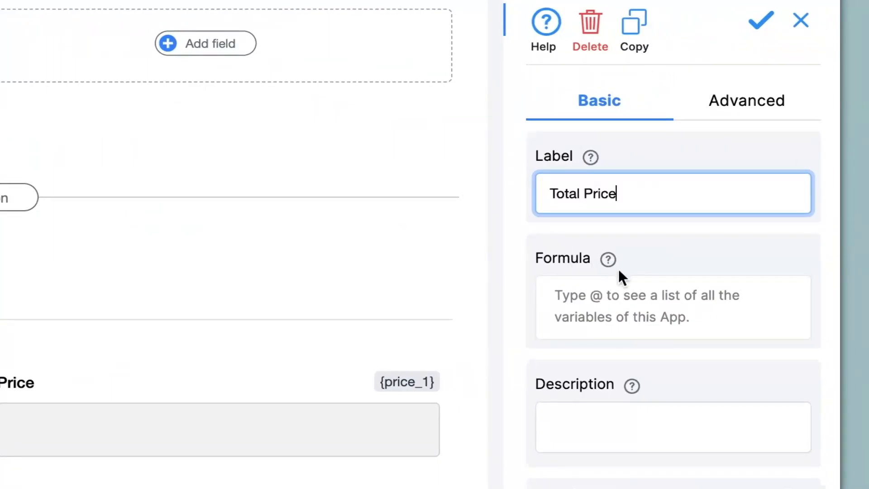
left_click(610, 313)
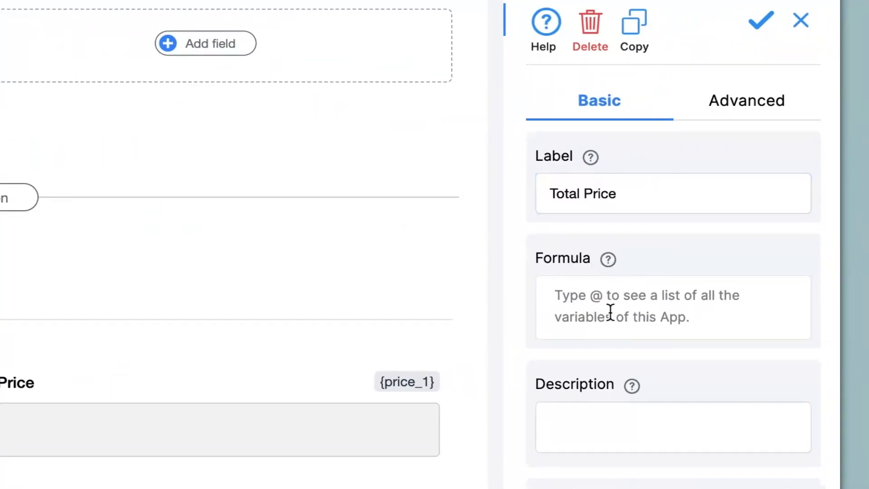
type("IF")
left_click(579, 332)
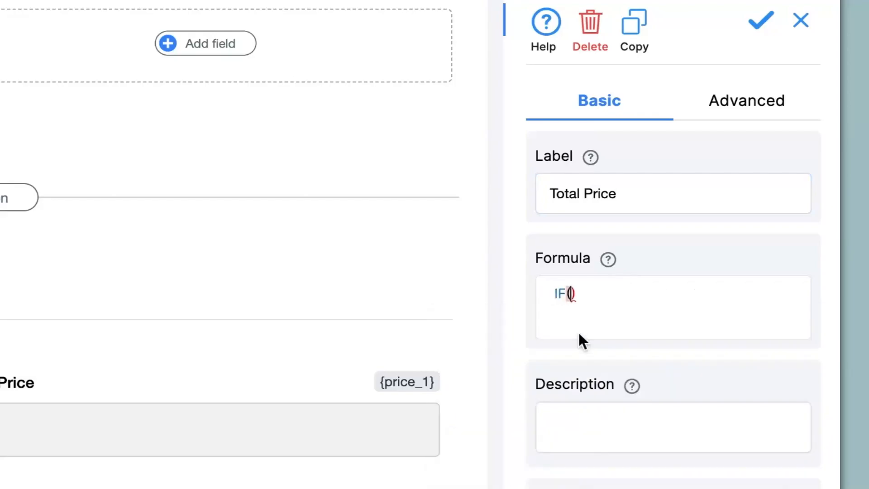
type("@shi")
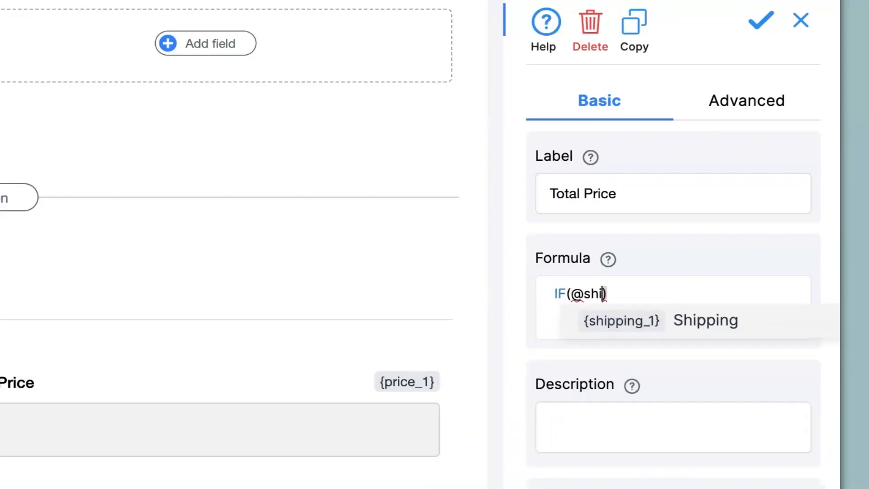
key("Return")
type("=\"Y")
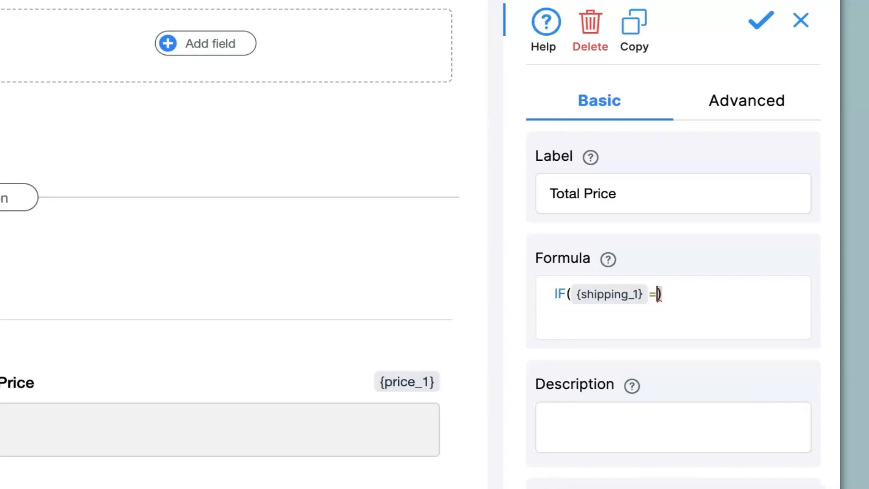
type("es\",")
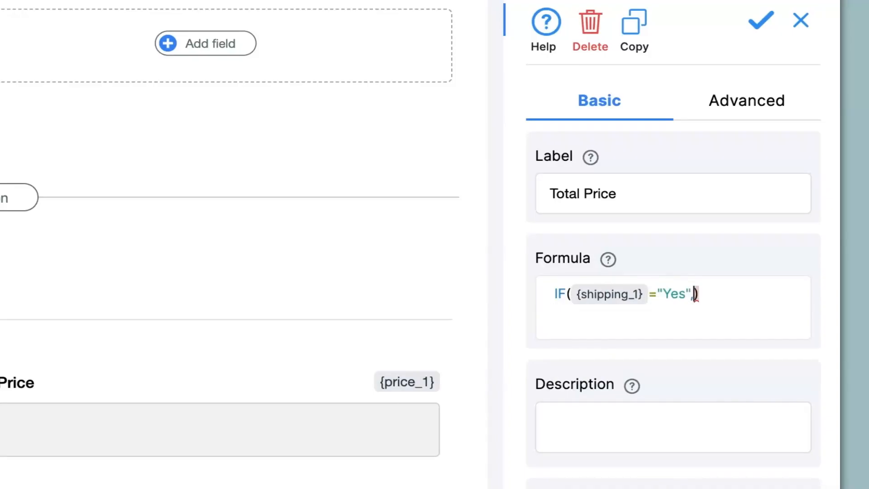
- Complete the Total Price formula with {price_1}+50 as the true result and {price_1} as the false result, and save it
type("@pric")
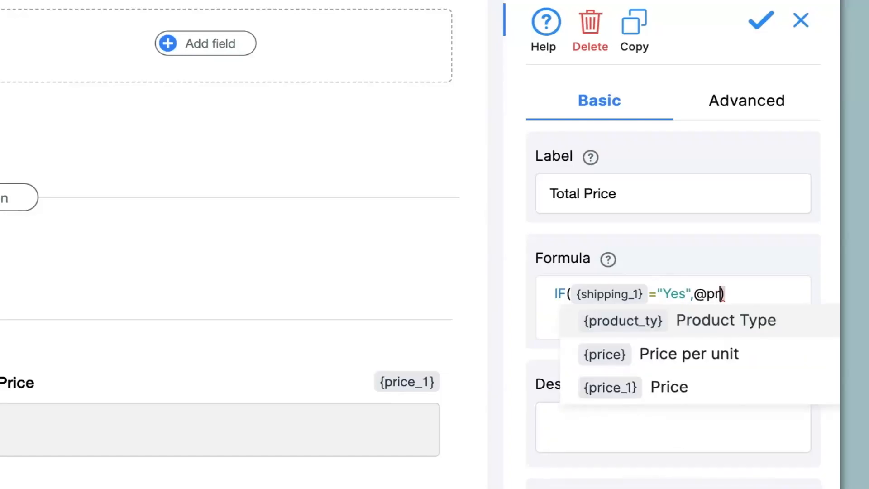
type("e")
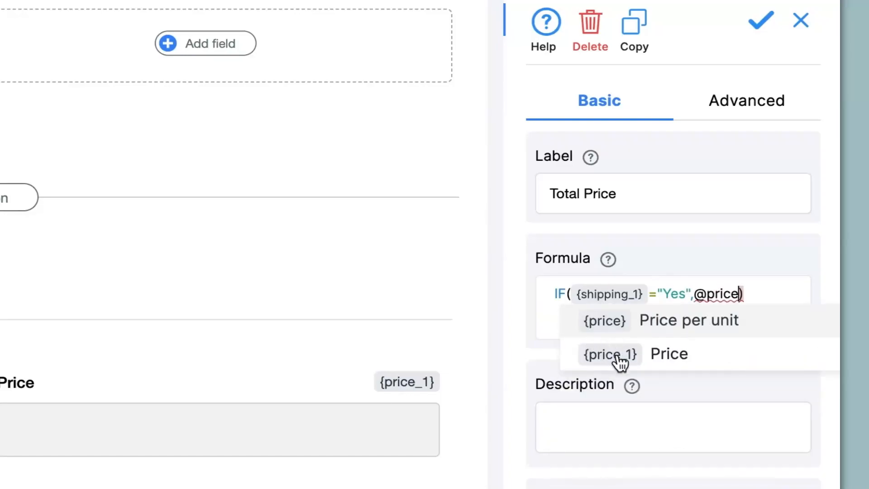
left_click(620, 359)
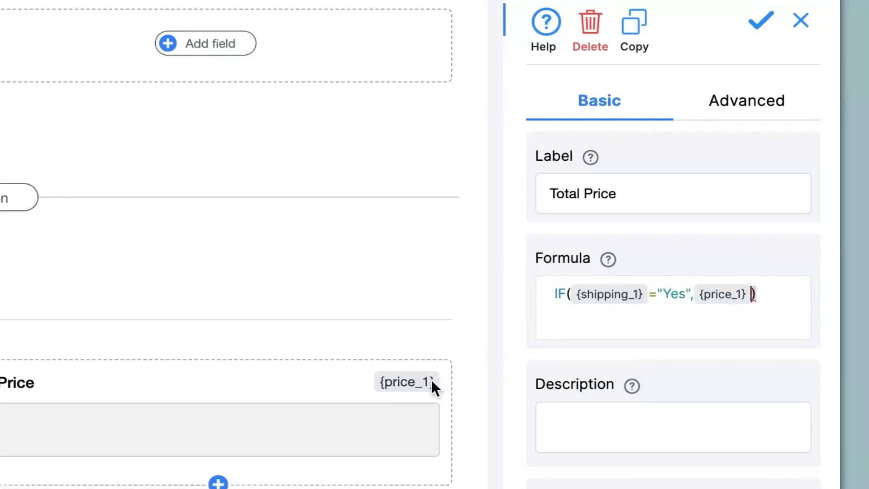
type("+50")
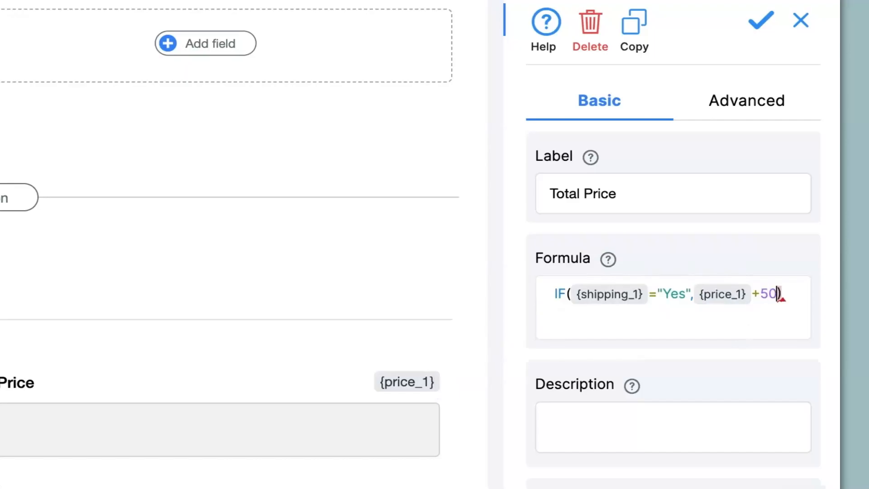
type(",@price")
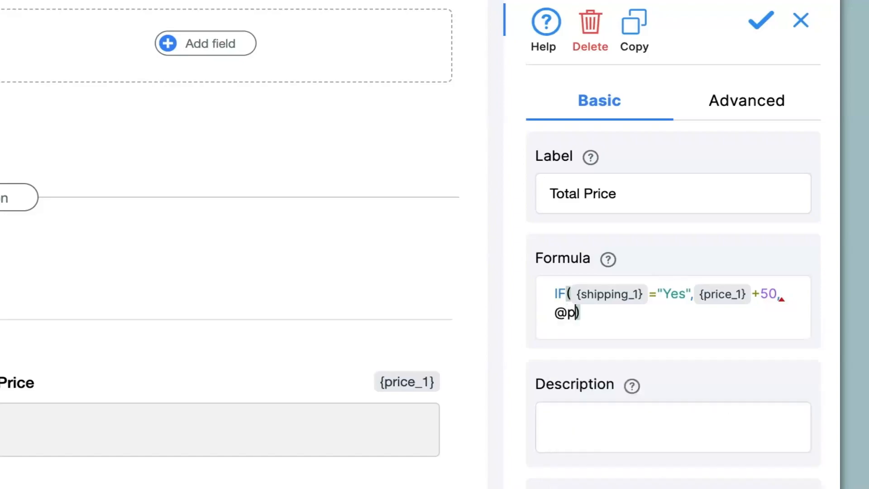
left_click(696, 372)
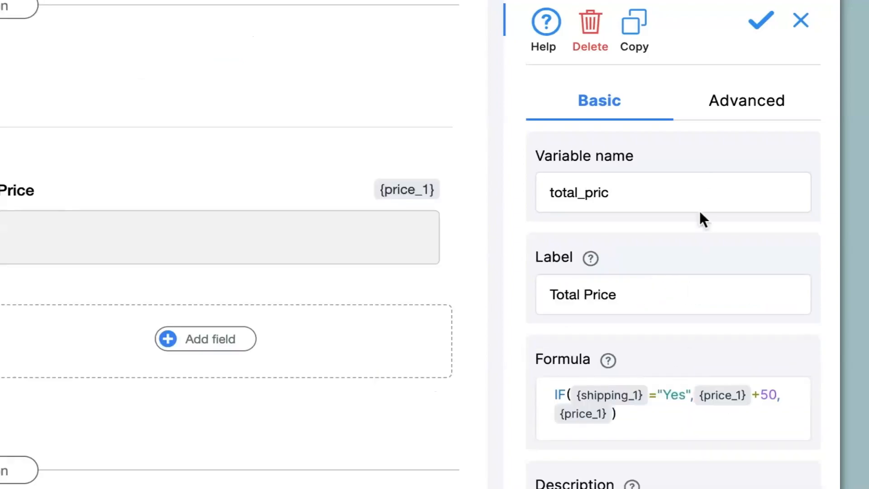
- Set the Total Price field's display condition to {shipping_1}<>"" and save the change
left_click(727, 113)
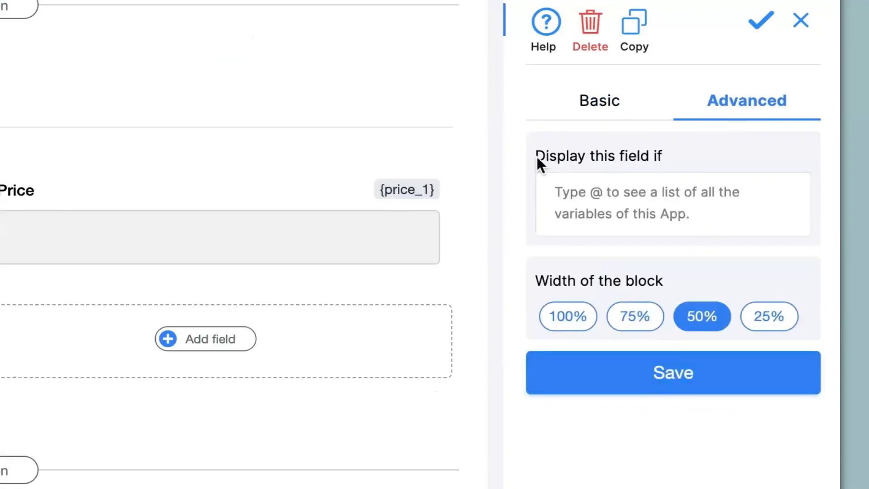
left_click(688, 200)
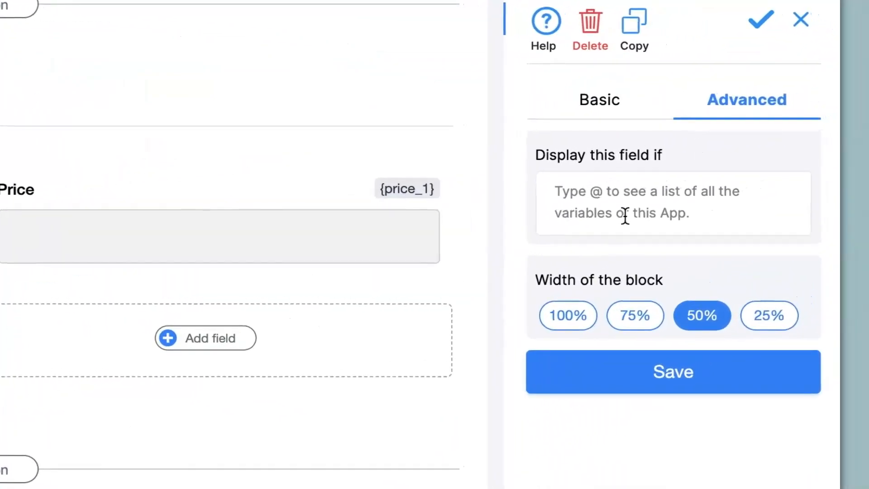
left_click(625, 216)
type("@s")
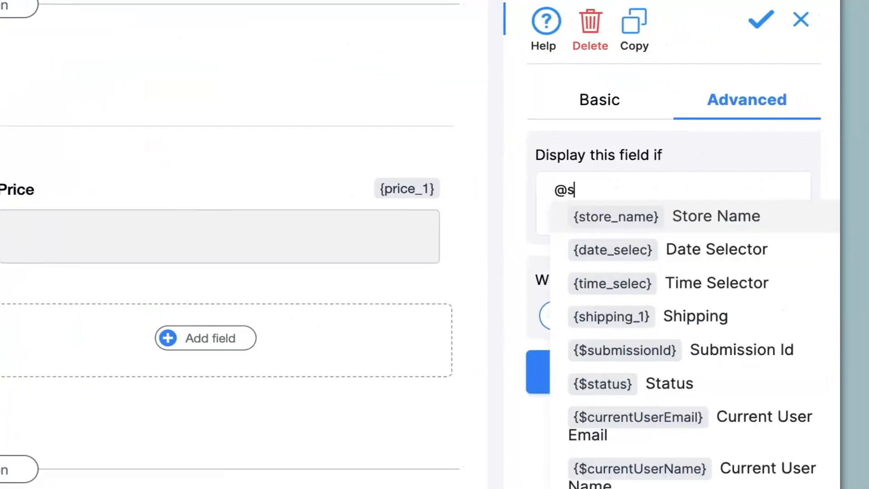
type("hip")
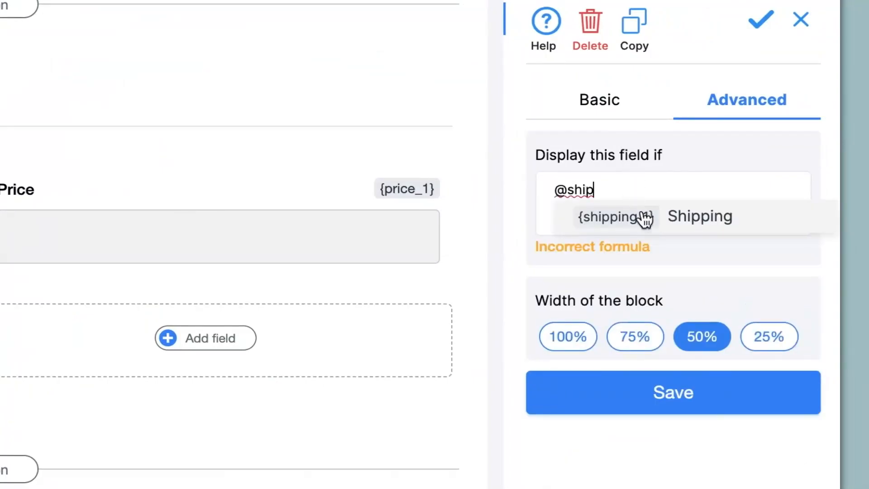
left_click(645, 217)
type("<>")
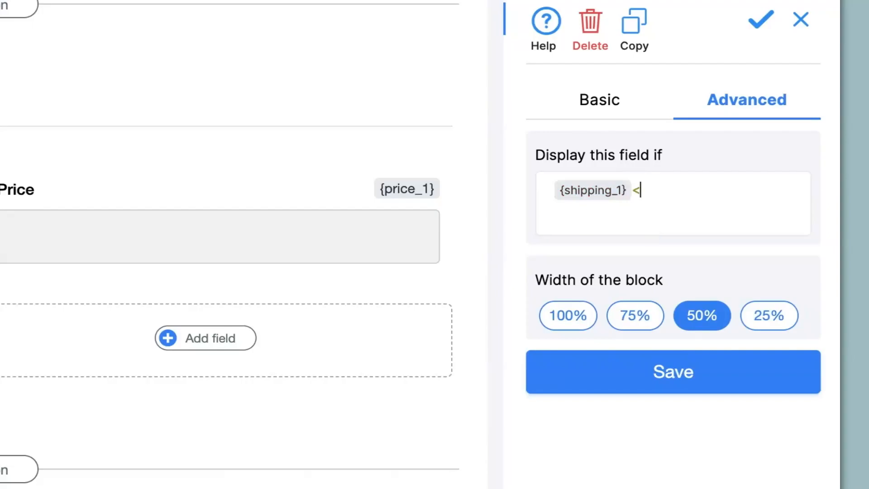
type("\"\"")
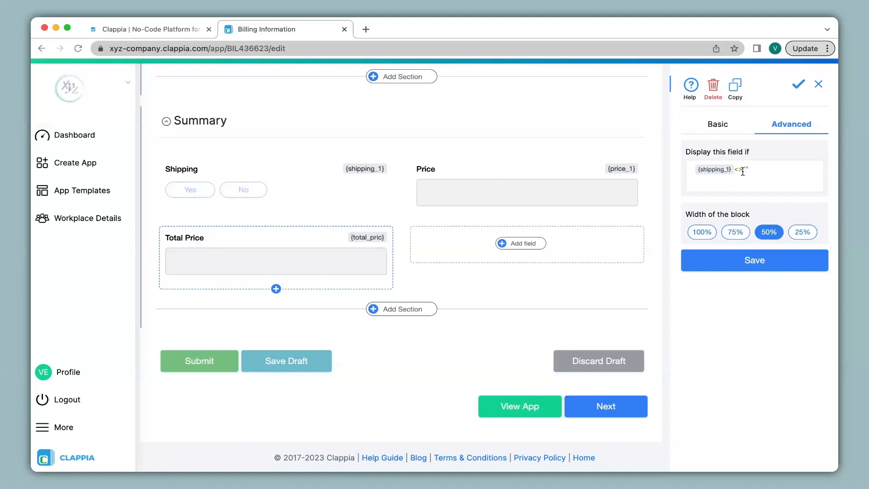
type("\"")
left_click(750, 260)
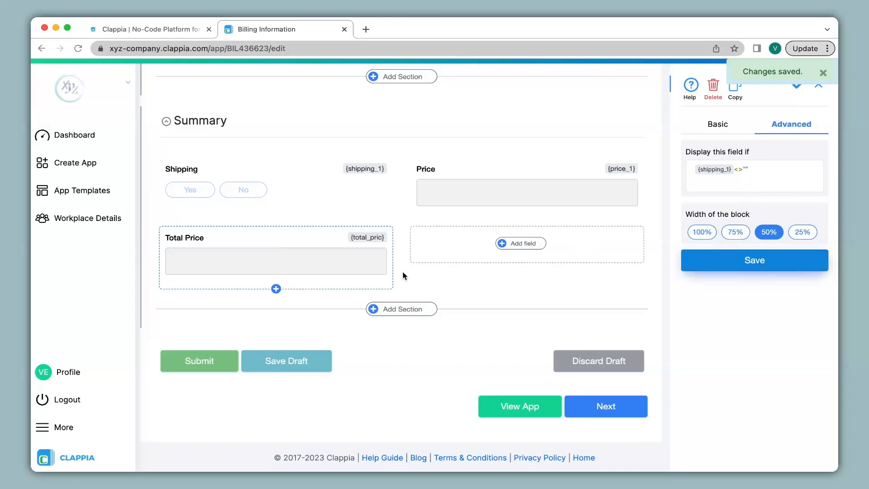
- Open the app's home form again and expand the Products and Summary sections
scroll(403, 271, "up", 10)
left_click(334, 85)
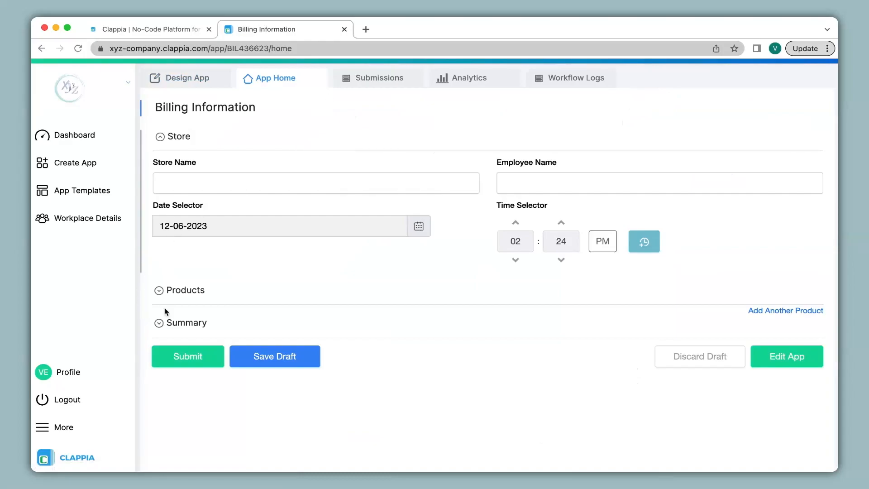
left_click(159, 290)
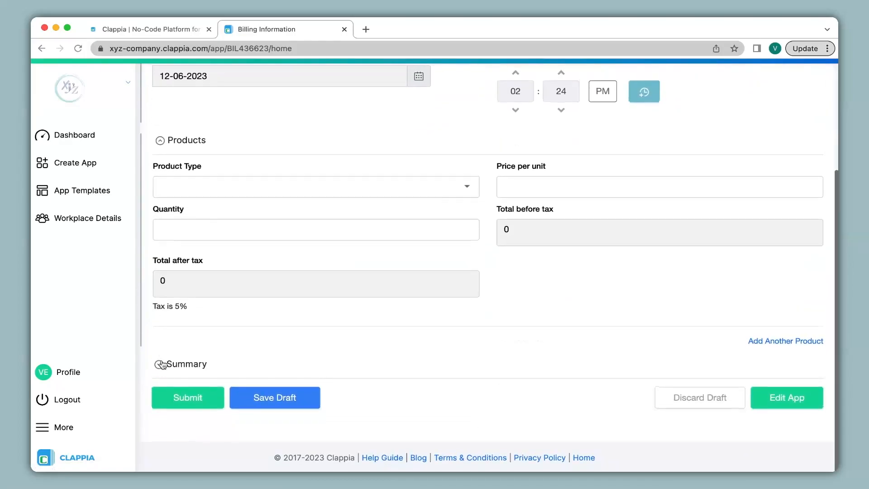
left_click(161, 364)
- Fill in the product entry with type Product 1, a price per unit of 1000 and a quantity of 4
left_click(280, 189)
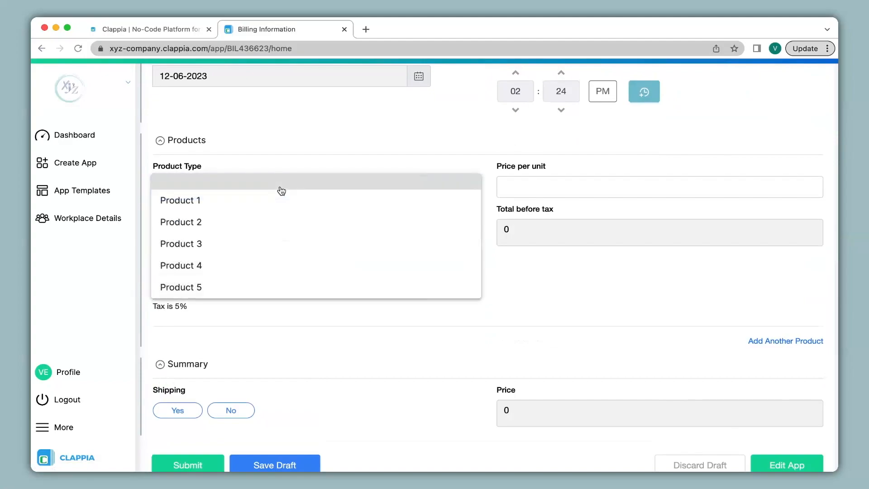
left_click(229, 204)
left_click(591, 186)
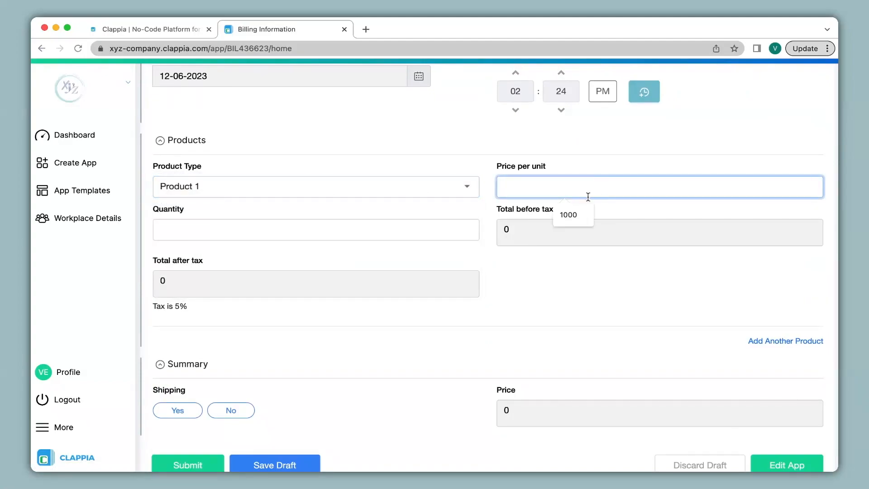
left_click(572, 214)
left_click(407, 223)
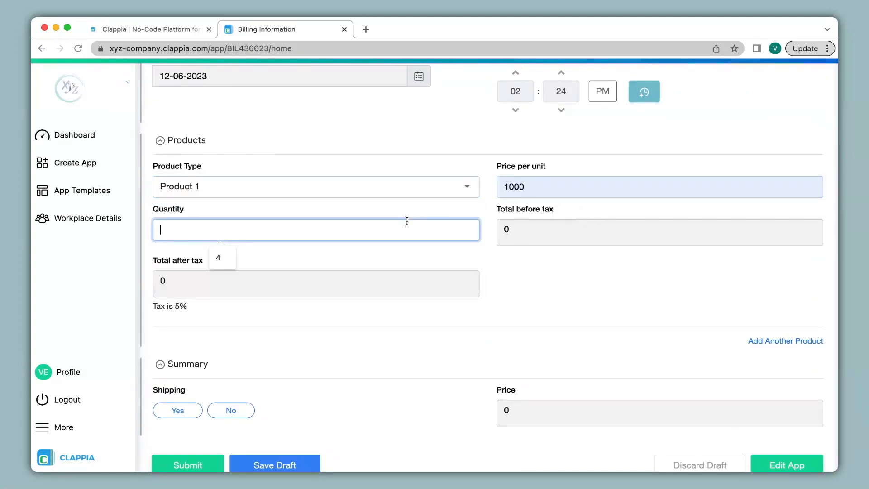
left_click(222, 261)
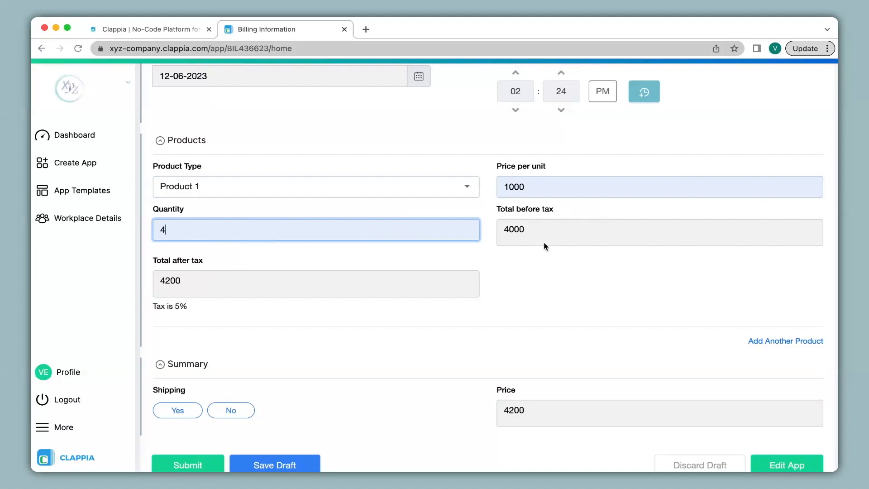
- Test the Total Price calculation by switching Shipping to Yes and No, clearing the choice, and ending on No
scroll(537, 246, "down", 3)
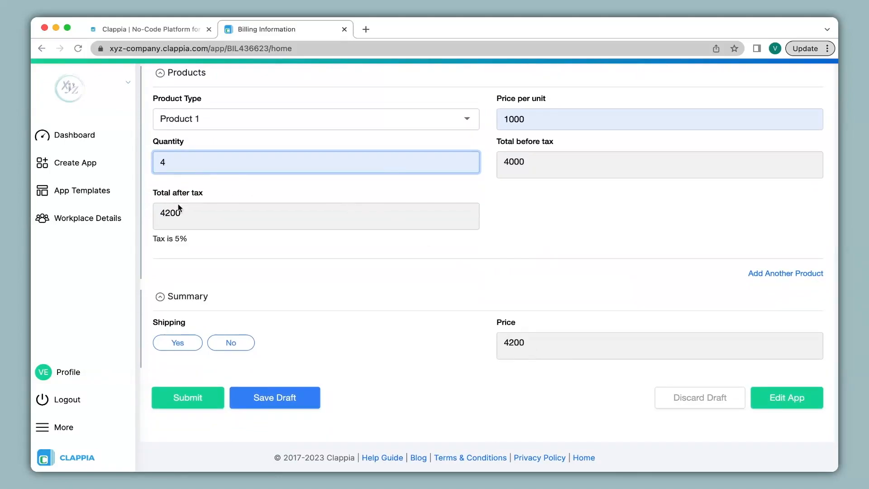
left_click(181, 341)
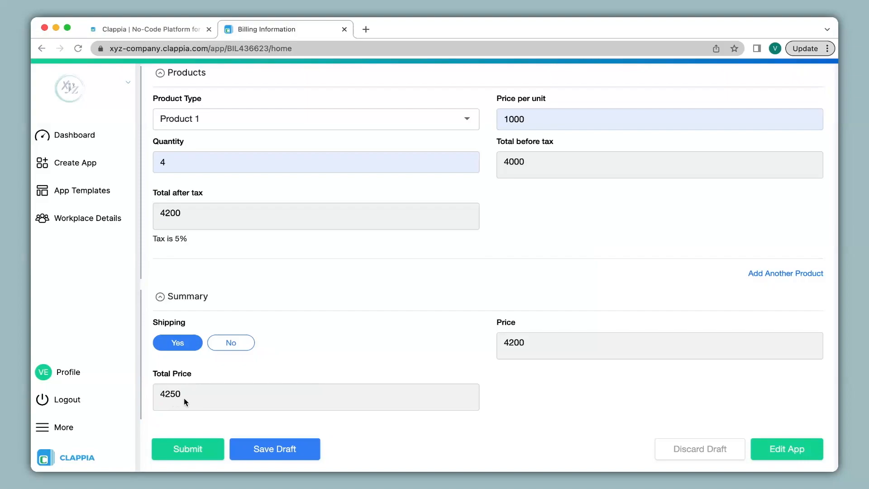
left_click(231, 343)
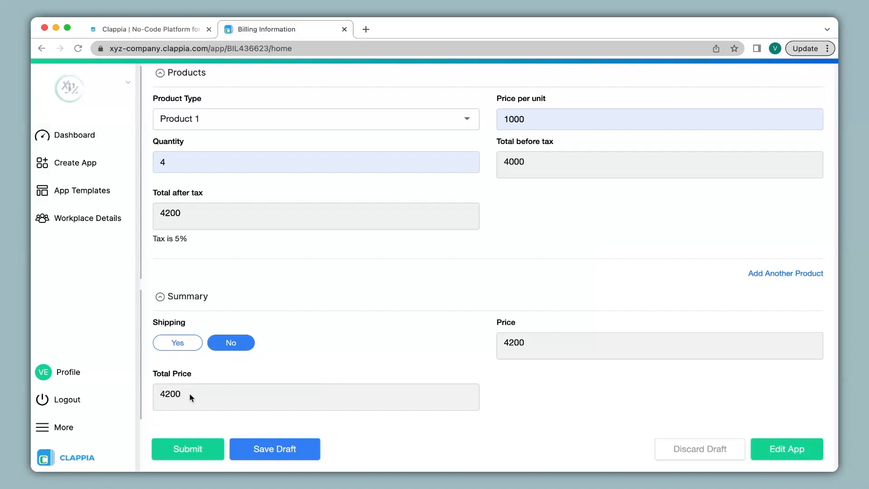
left_click(229, 342)
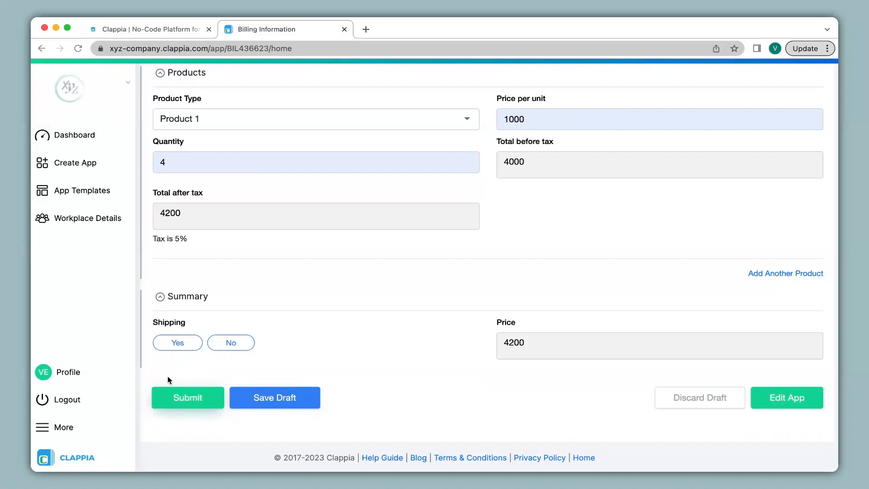
left_click(171, 351)
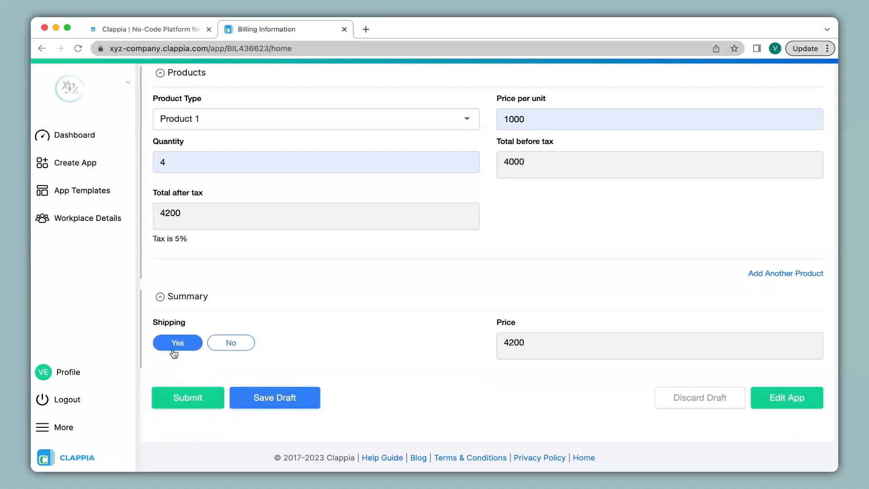
left_click(232, 348)
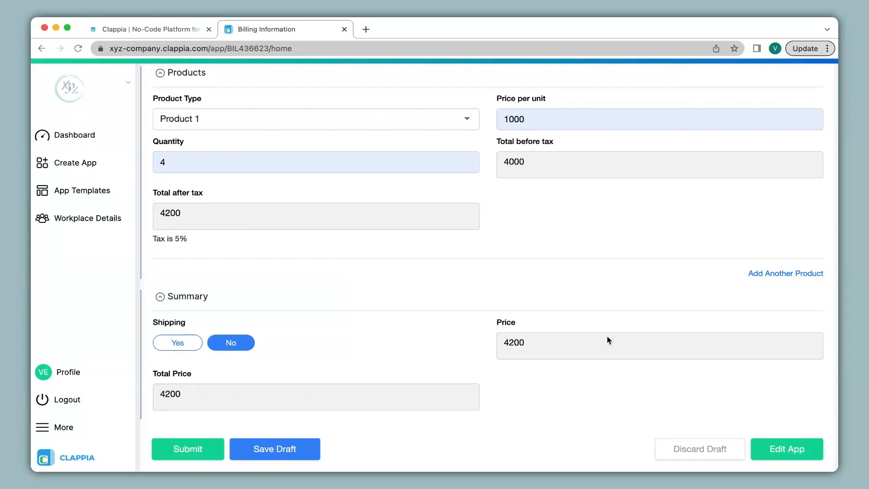
- Return to the app design, make the Price field in the Summary section hidden, and save the change
scroll(539, 362, "up", 5)
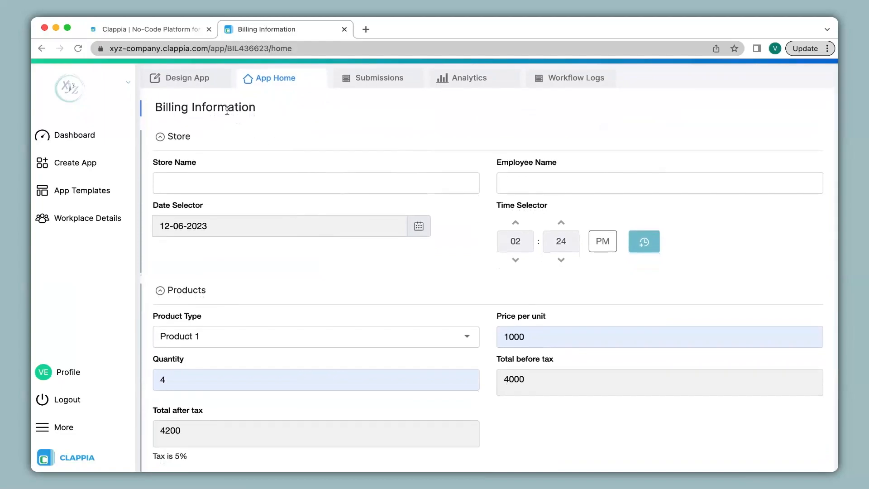
left_click(187, 79)
scroll(387, 224, "down", 6)
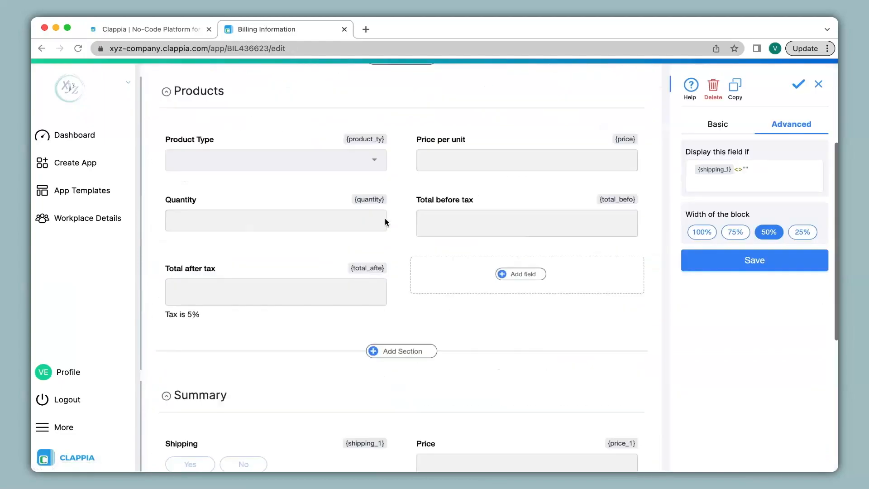
scroll(384, 218, "down", 3)
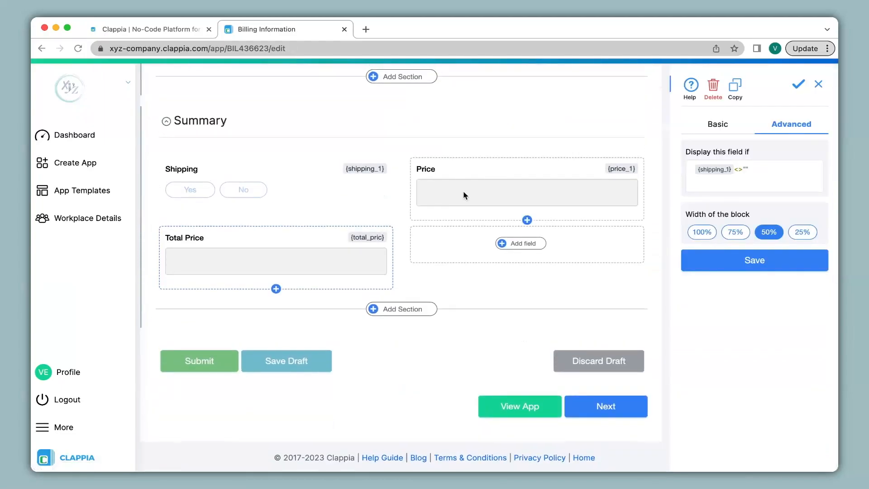
left_click(479, 187)
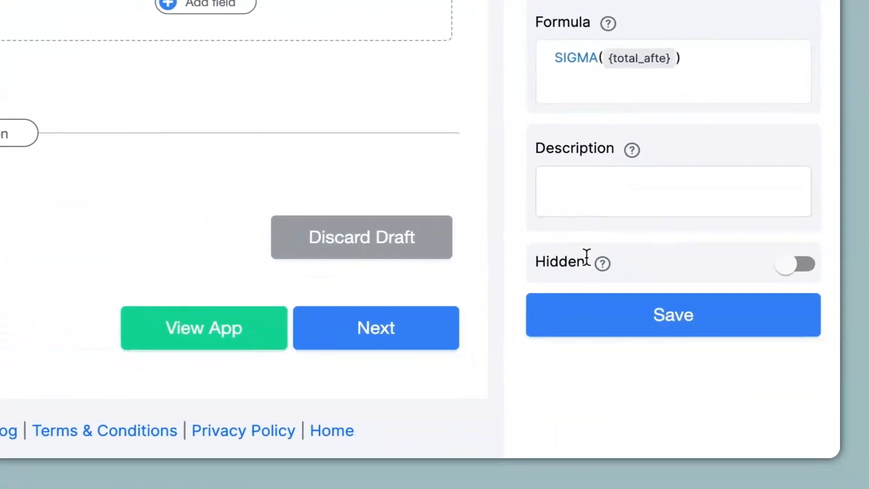
left_click(796, 267)
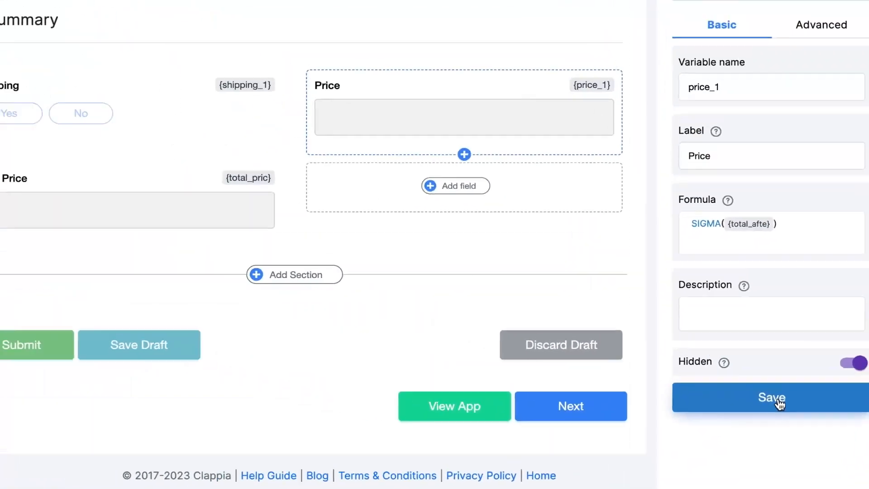
left_click(687, 308)
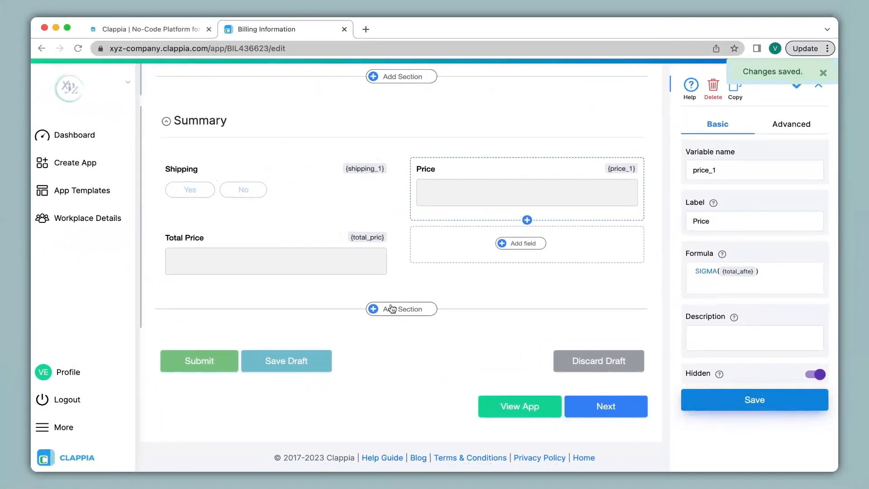
- Open the app's home form, expand the Summary section, and try Shipping with Yes before choosing No
scroll(392, 309, "up", 15)
left_click(320, 81)
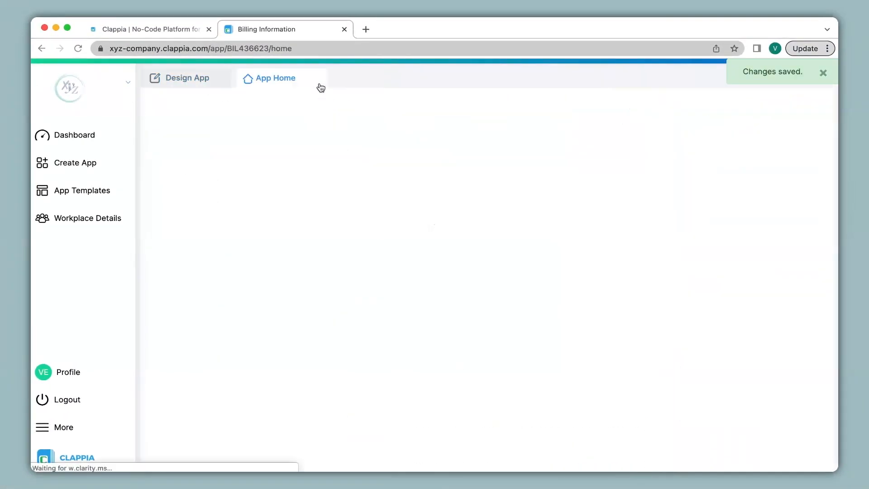
left_click(173, 324)
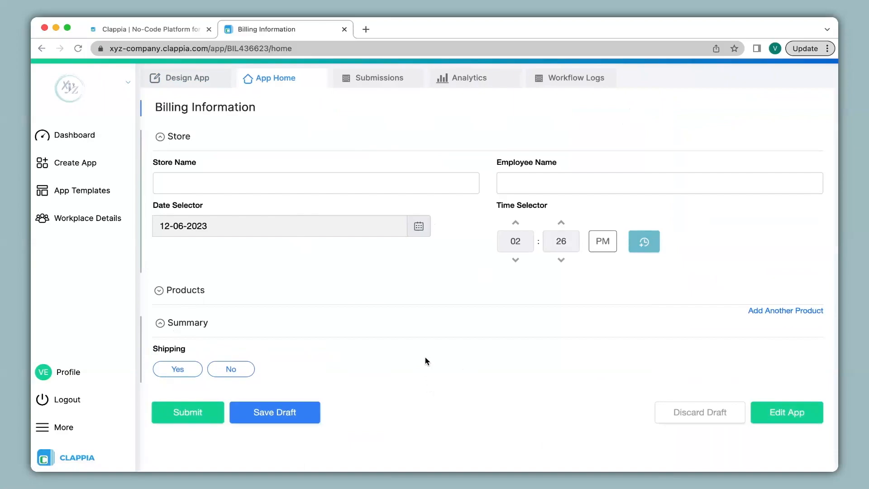
left_click(172, 371)
left_click(225, 370)
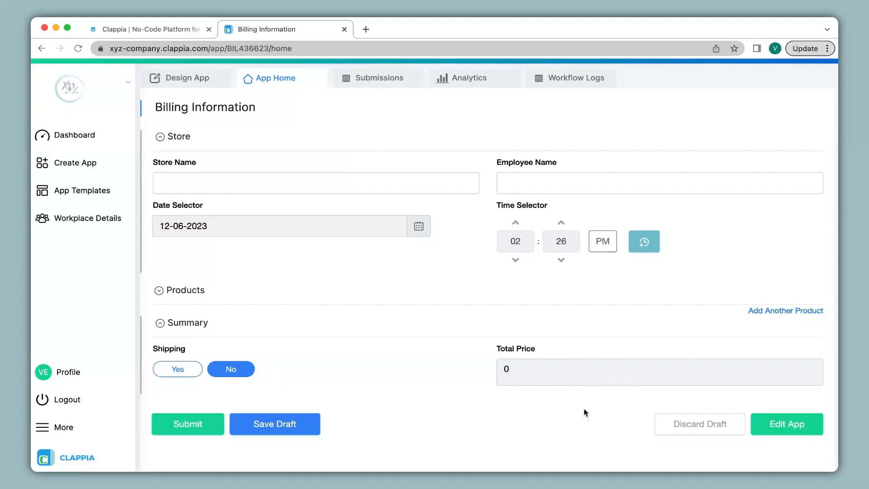
- Fill in the Store section with store name XYZ and the employee's name from the saved suggestions
left_click(322, 179)
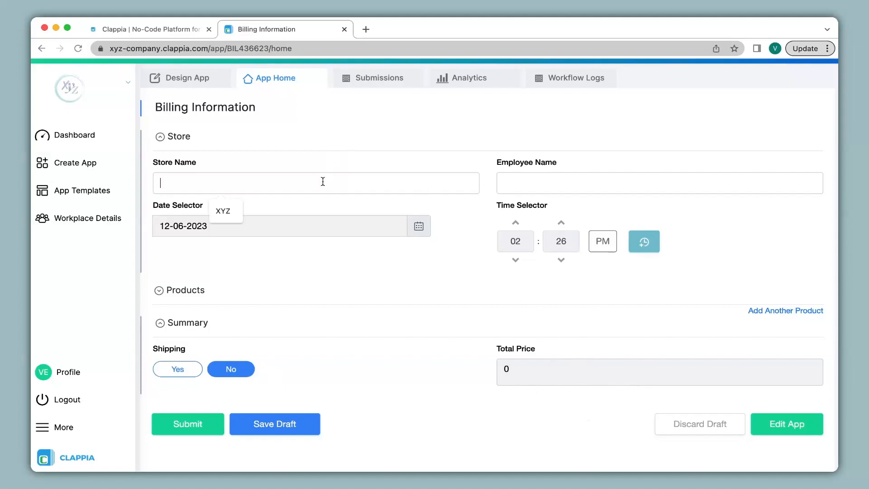
left_click(220, 214)
left_click(547, 181)
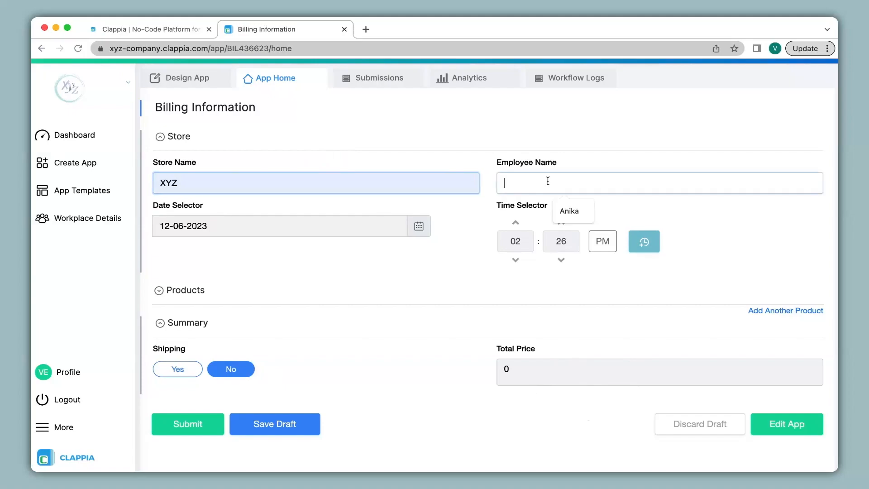
left_click(570, 210)
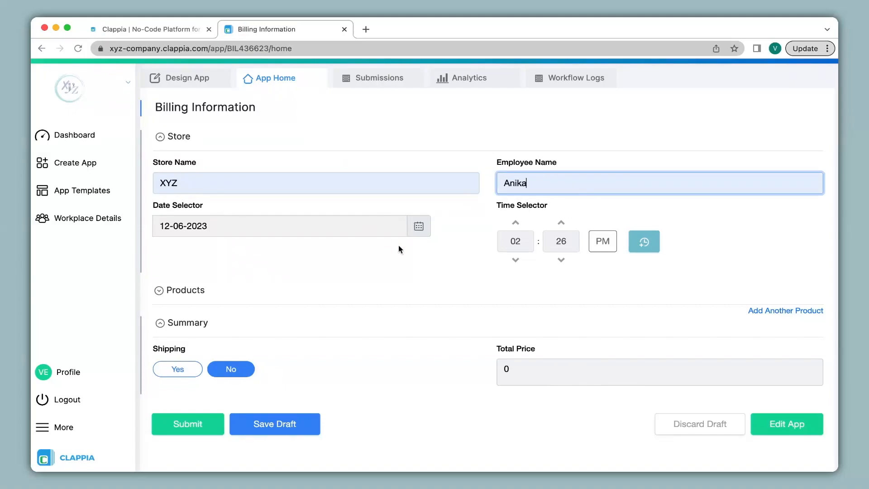
- Expand the Products section and enter Product 1 with a price per unit of 1000 and a quantity of 3
left_click(200, 292)
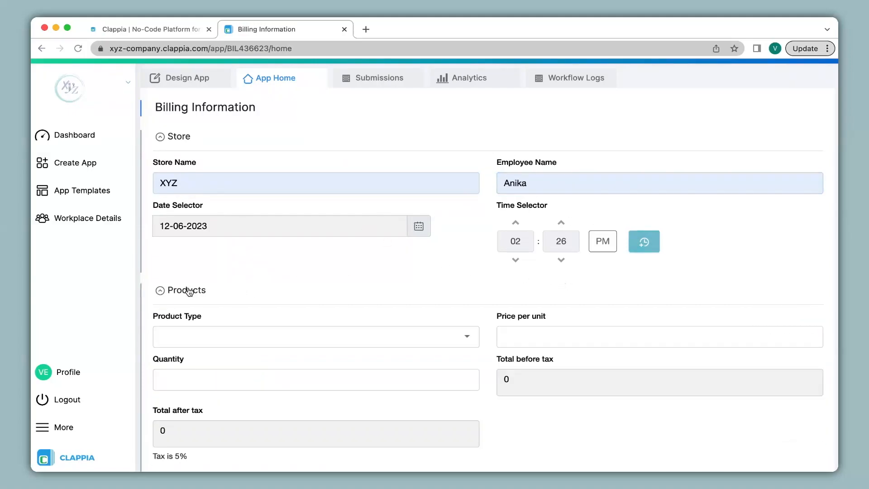
left_click(224, 341)
left_click(218, 349)
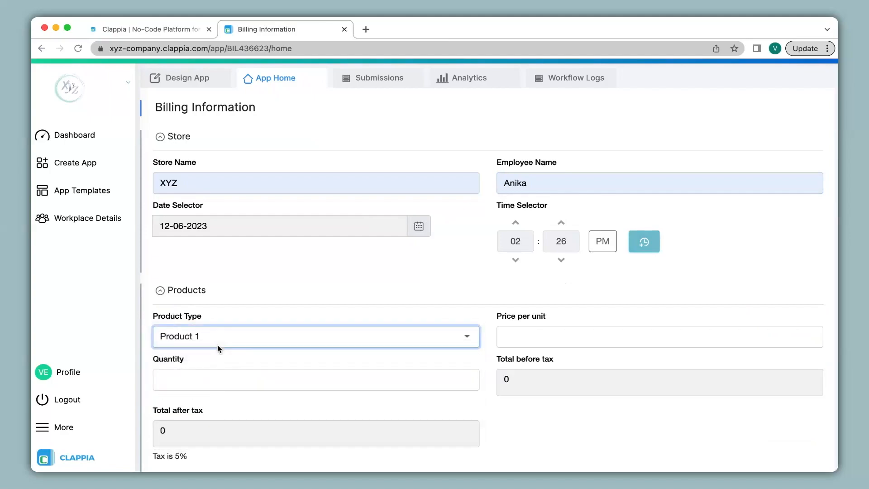
left_click(624, 338)
left_click(584, 369)
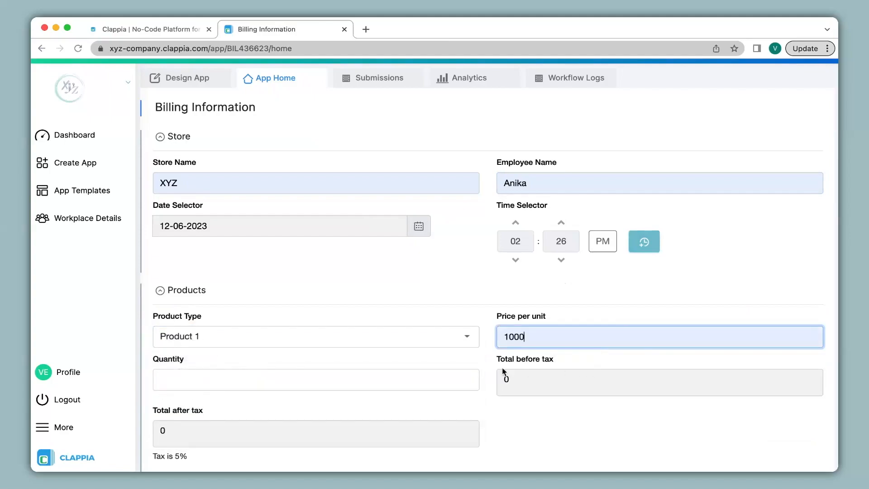
left_click(409, 383)
type("3")
- Add another product entry with type Product 2, a price per unit of 1000 and a quantity of 2
scroll(409, 383, "down", 1)
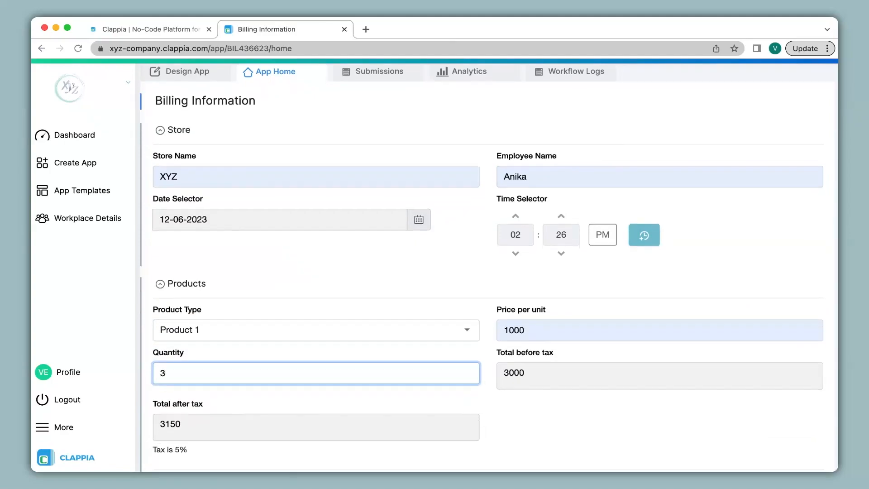
scroll(249, 415, "down", 2)
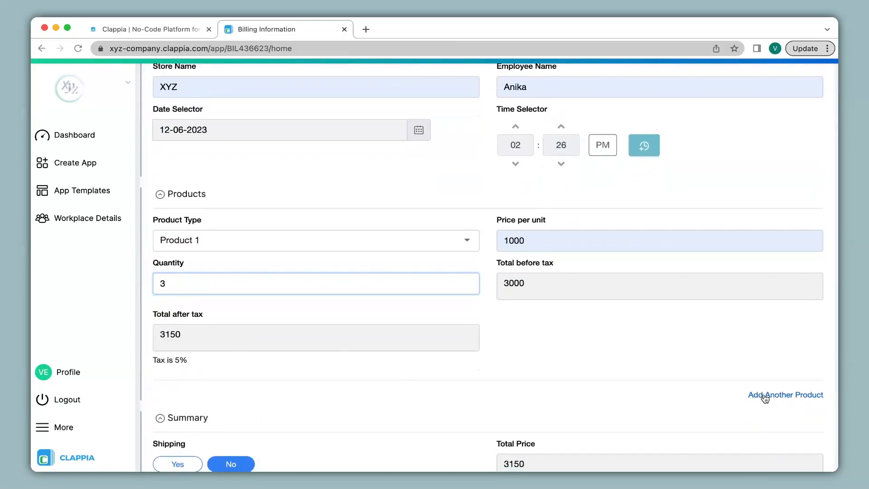
left_click(765, 397)
scroll(496, 325, "down", 3)
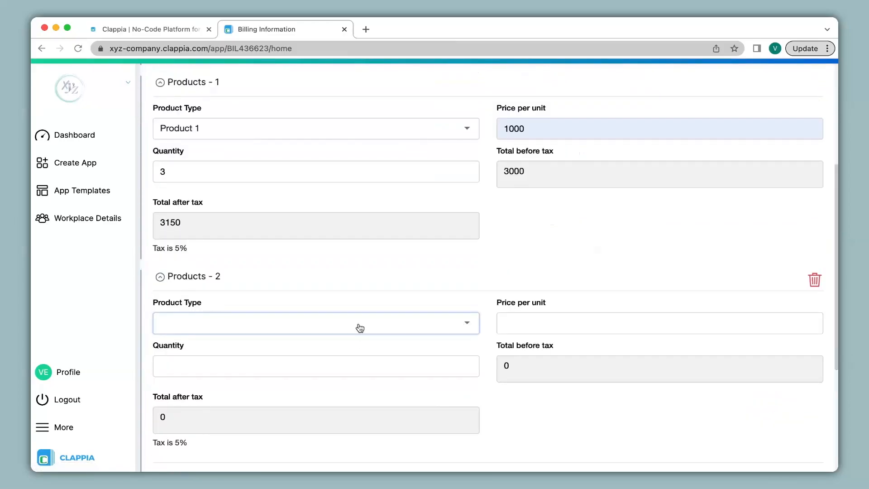
left_click(360, 327)
left_click(305, 360)
left_click(526, 327)
type("1000")
left_click(225, 359)
type("2")
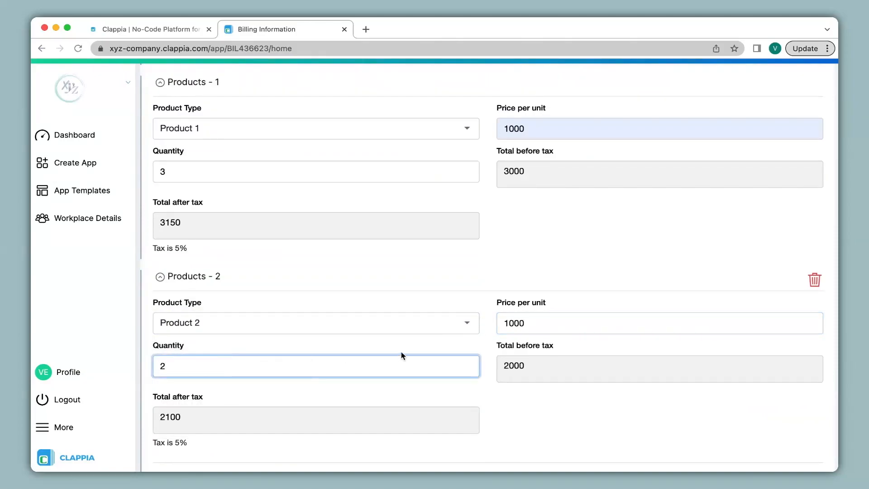
- Check the Total Price for both products by switching Shipping between Yes and No, leaving it on Yes
scroll(402, 353, "down", 3)
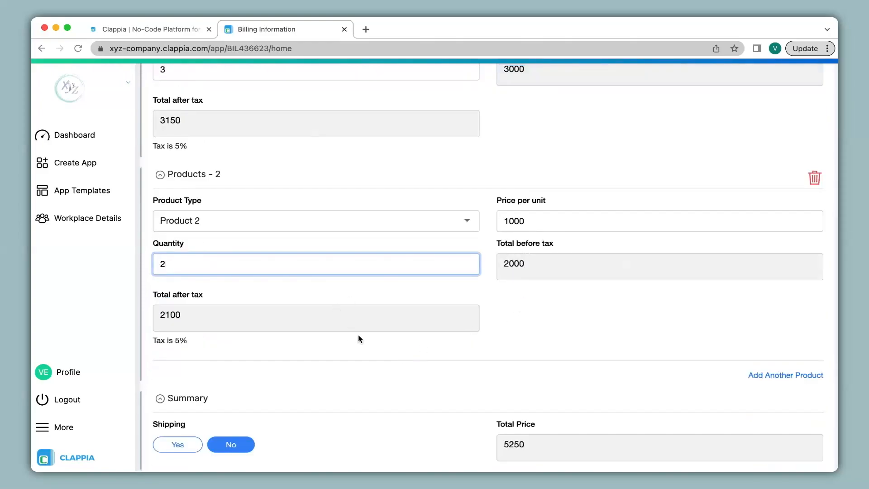
scroll(360, 338, "down", 2)
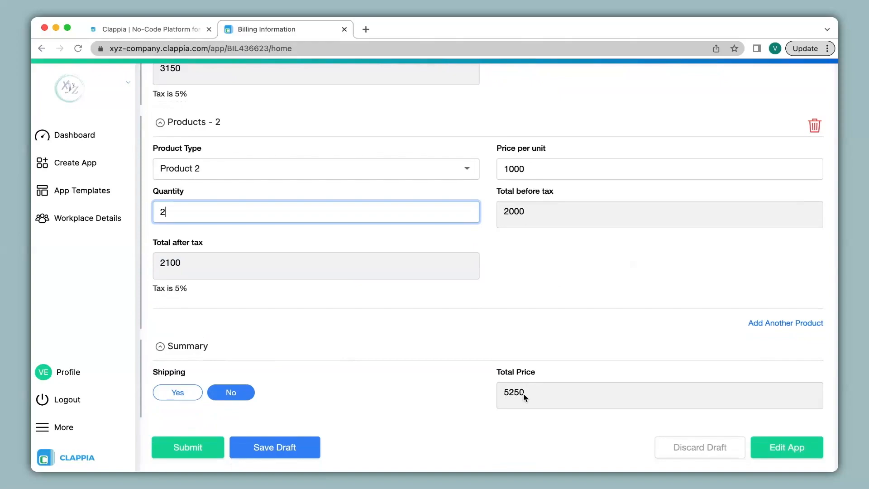
left_click(190, 393)
left_click(191, 393)
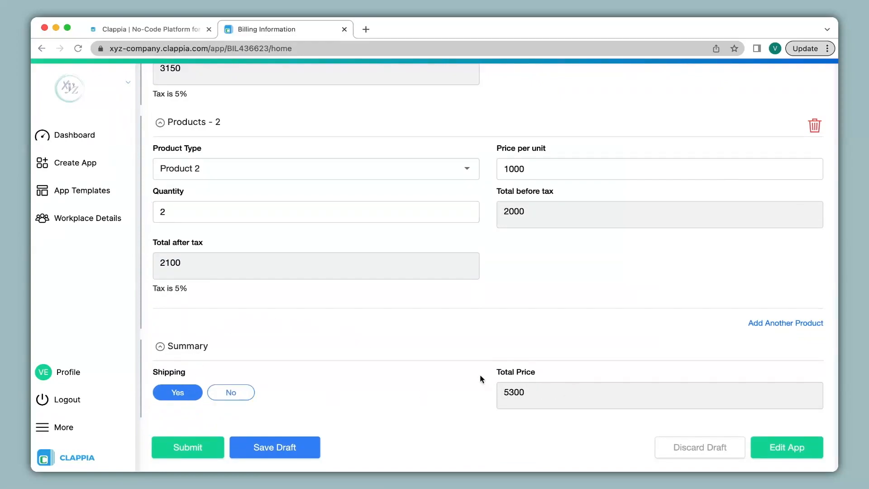
scroll(481, 379, "up", 2)
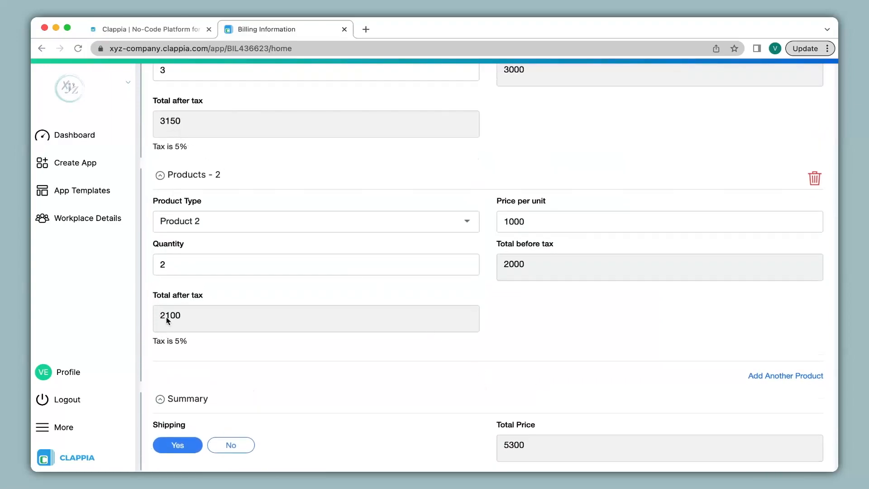
left_click(220, 445)
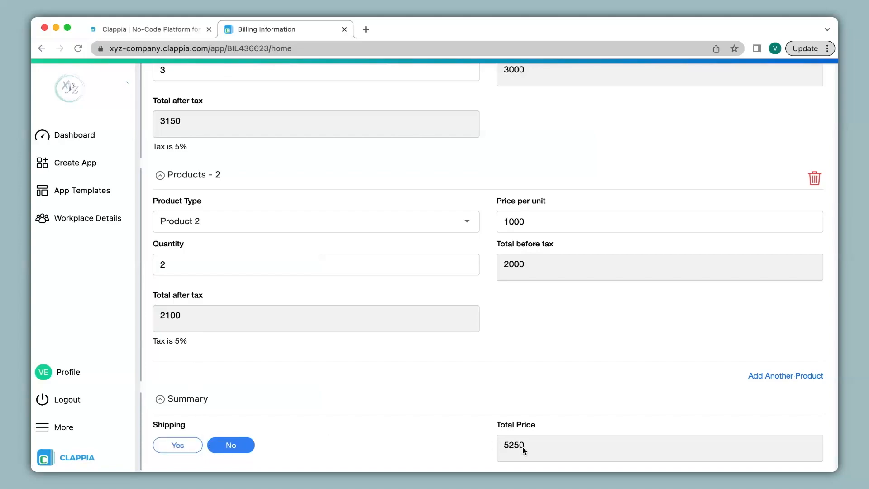
left_click(181, 447)
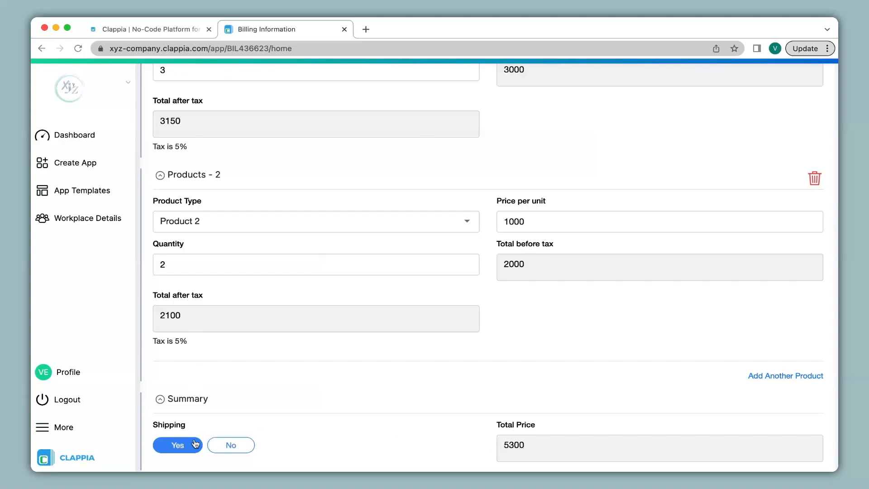
- Submit the completed billing form and open the new entry from the app's submissions list
scroll(319, 342, "down", 2)
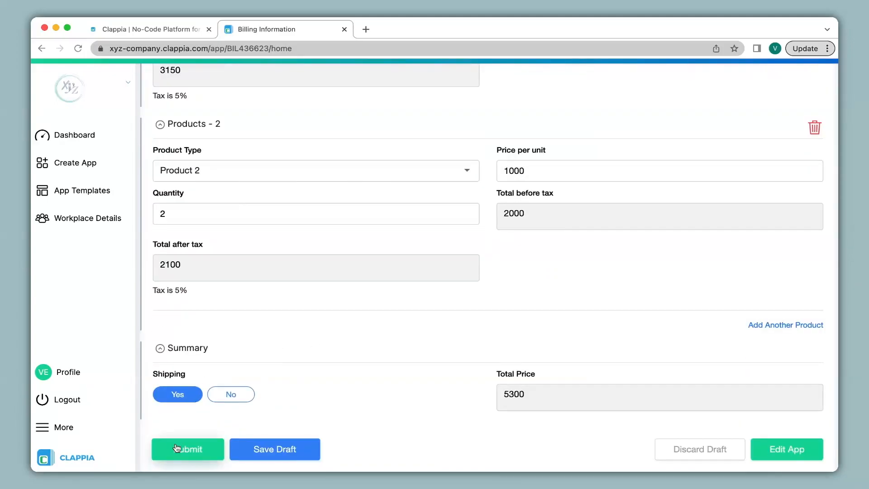
left_click(176, 448)
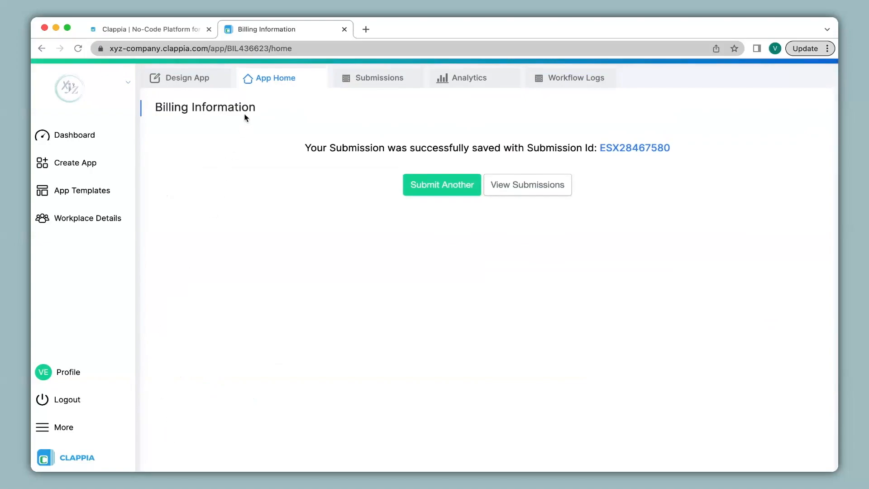
left_click(366, 82)
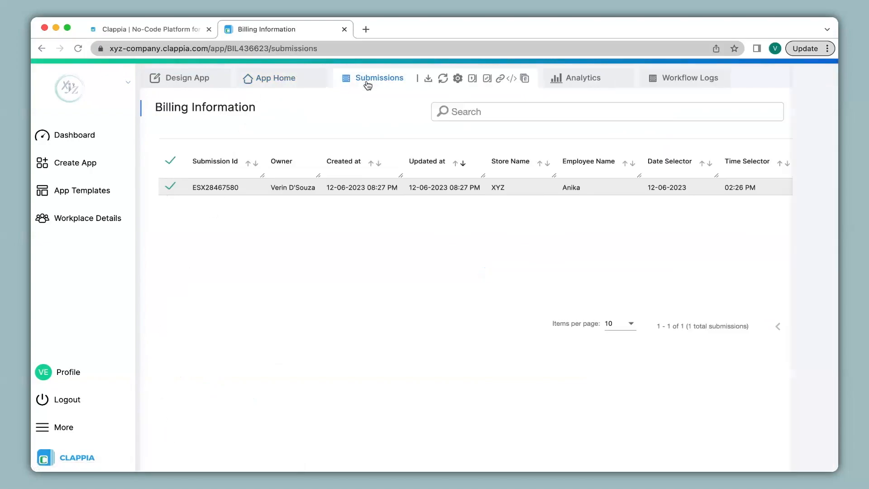
left_click(299, 187)
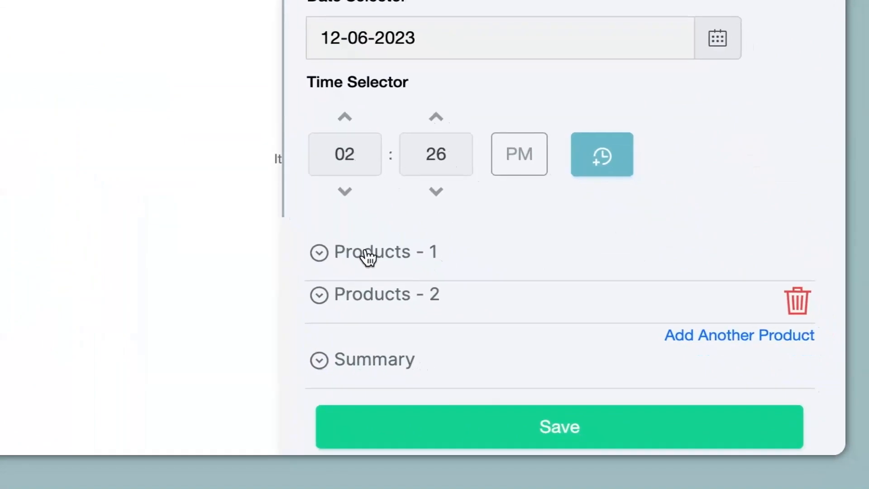
- Expand Products - 1, Products - 2 and Summary in the submission and review their saved values and calculated totals
left_click(368, 256)
scroll(367, 258, "down", 4)
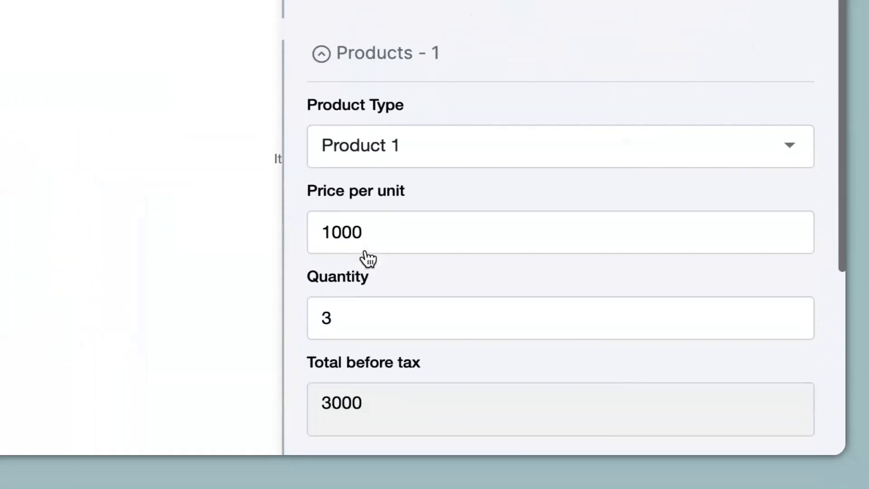
scroll(365, 256, "down", 6)
left_click(369, 297)
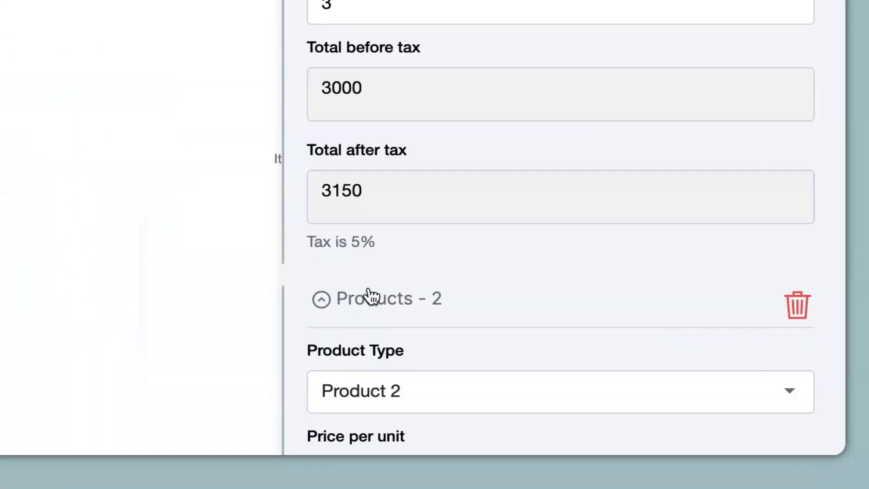
scroll(369, 295, "down", 10)
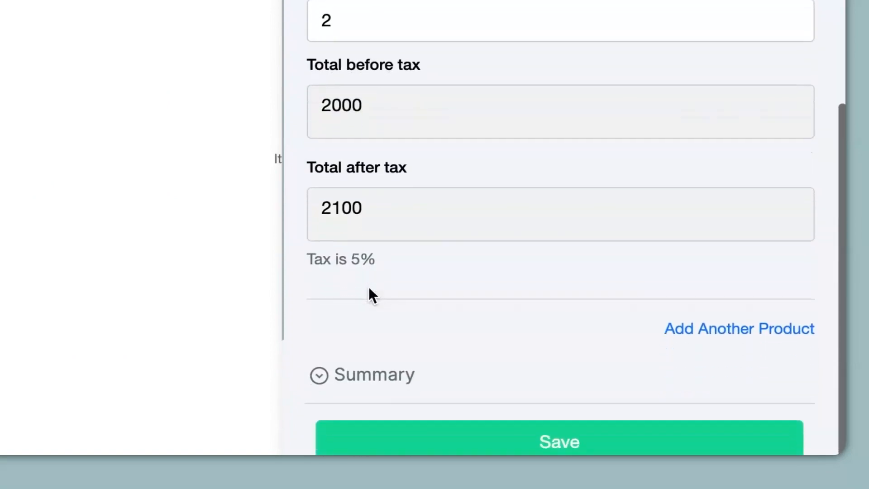
left_click(361, 371)
scroll(361, 375, "down", 5)
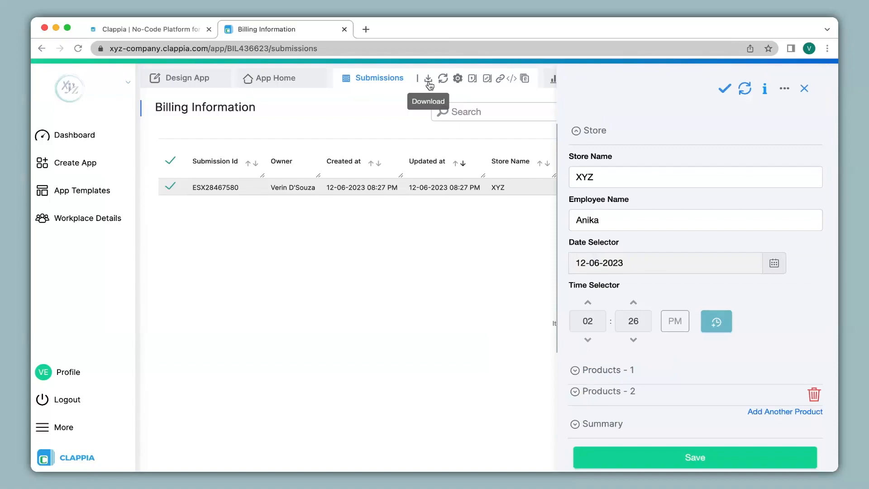
- Duplicate the Billing Information browser tab and open Clappia's Help Guide from the copy
right_click(291, 34)
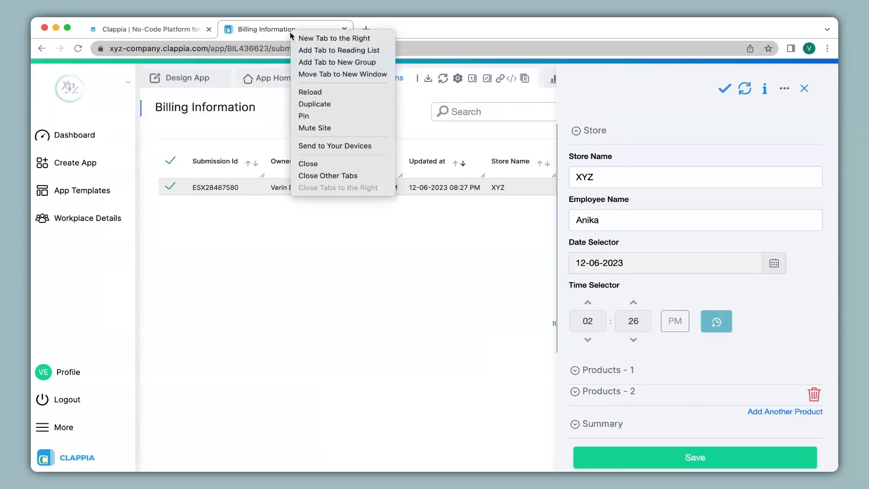
left_click(325, 105)
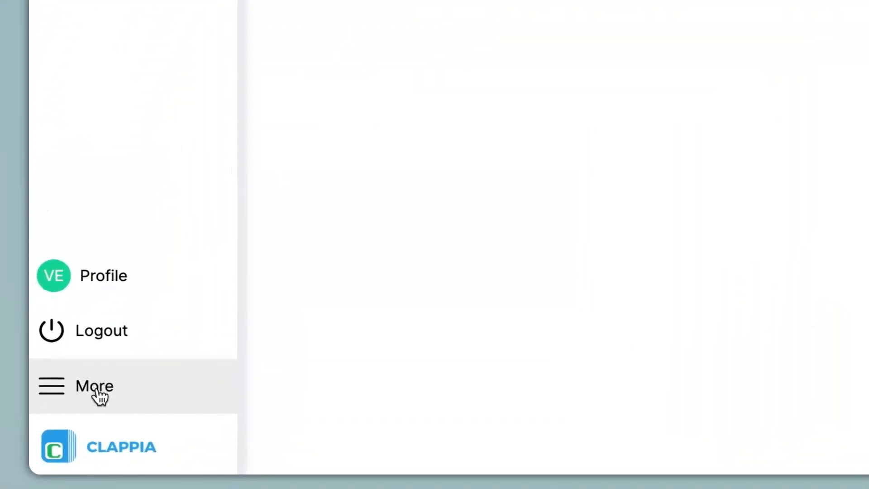
left_click(100, 397)
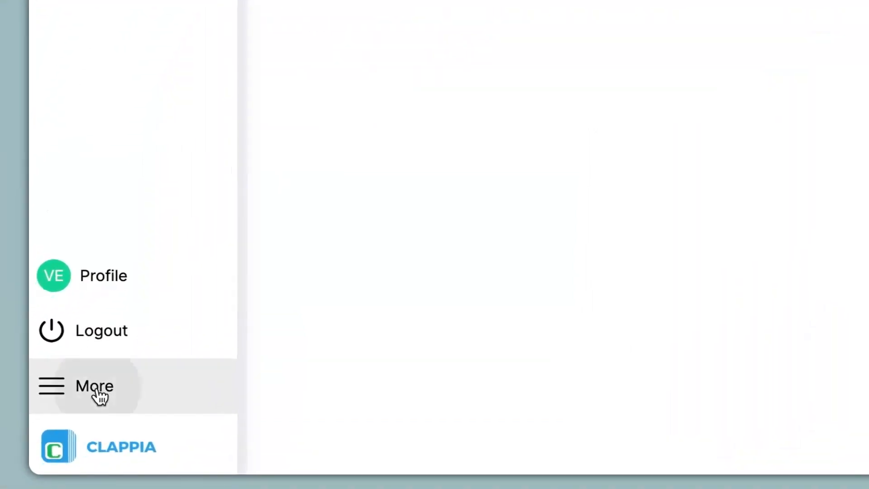
left_click(75, 292)
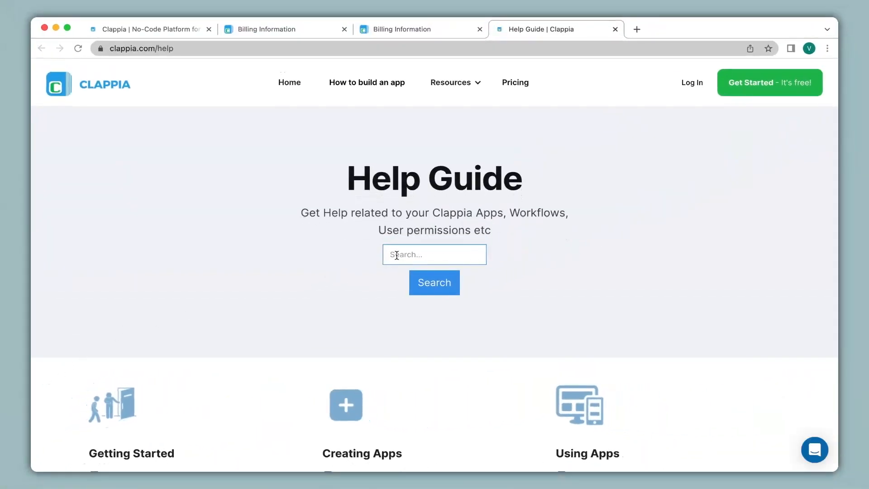
- Search the Help Guide for "formula" and open the Formula Block article
key("Return")
left_click(468, 255)
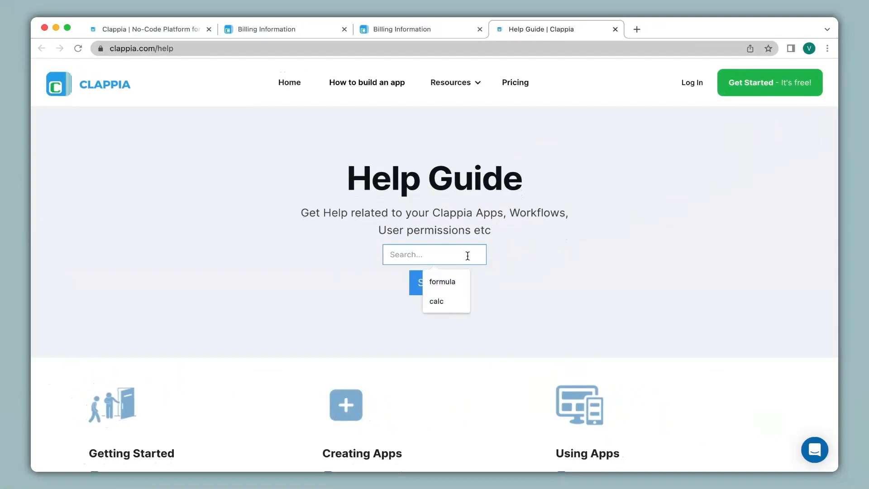
left_click(457, 280)
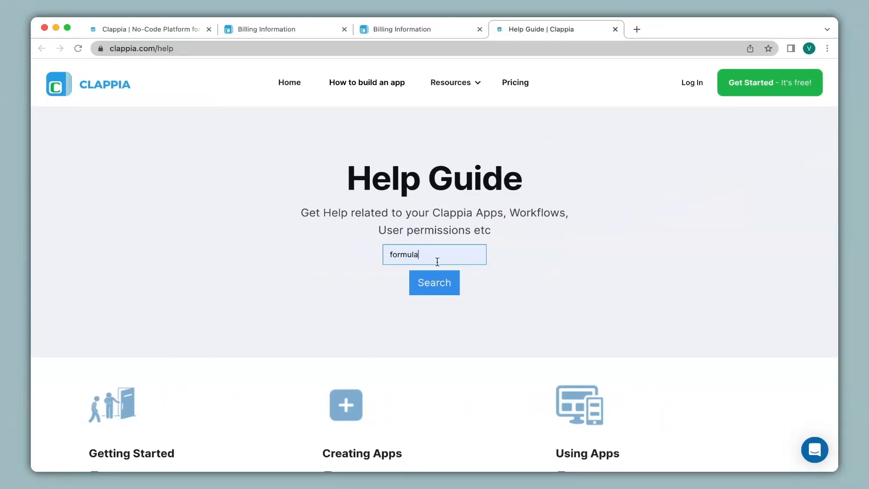
left_click(440, 289)
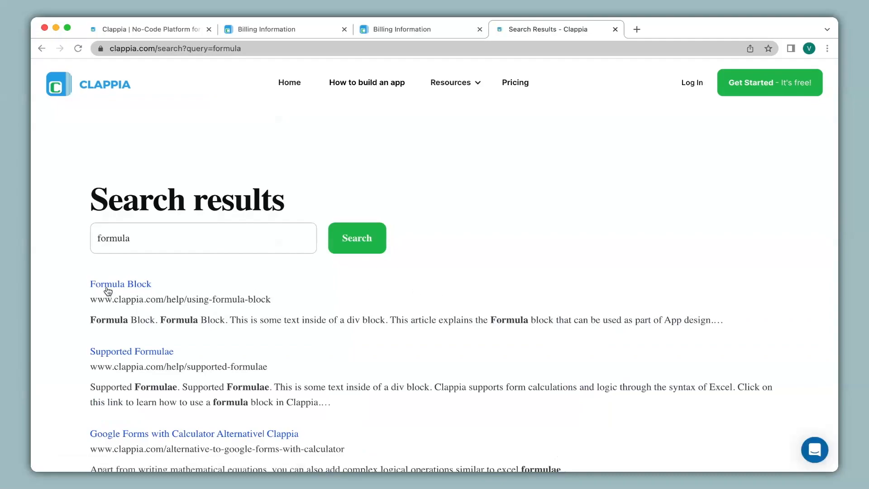
left_click(133, 285)
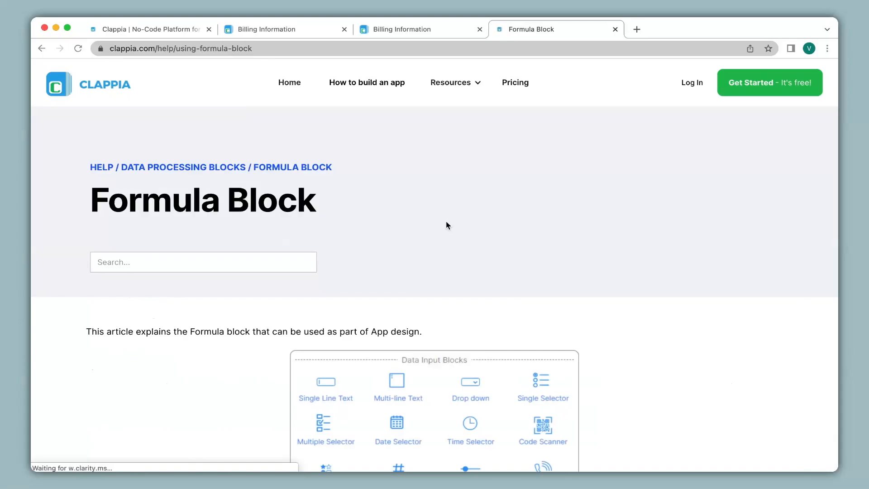
- Read through the Formula Block article as far as the All Supported Formulae section
scroll(447, 221, "down", 5)
scroll(447, 225, "down", 3)
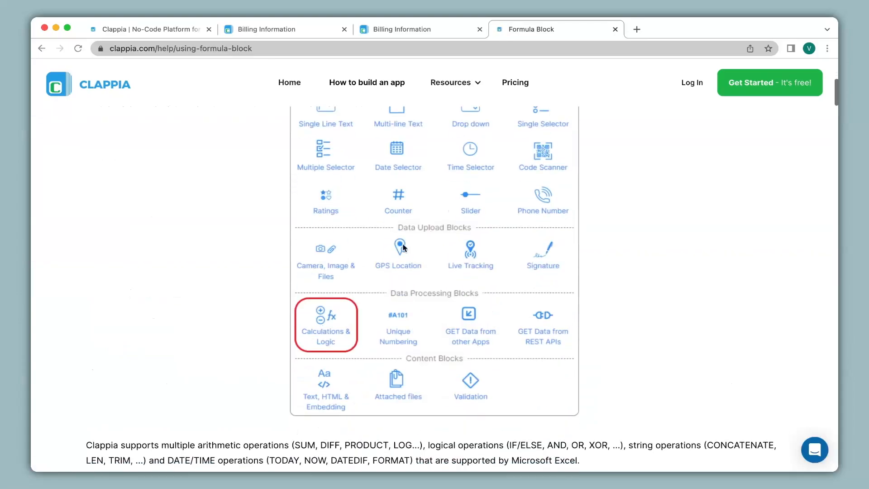
scroll(423, 273, "down", 10)
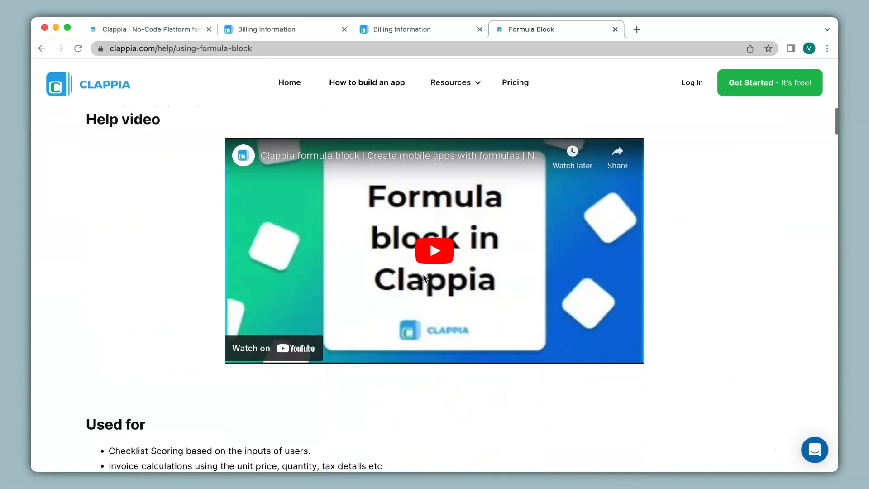
scroll(425, 277, "down", 20)
scroll(425, 278, "down", 20)
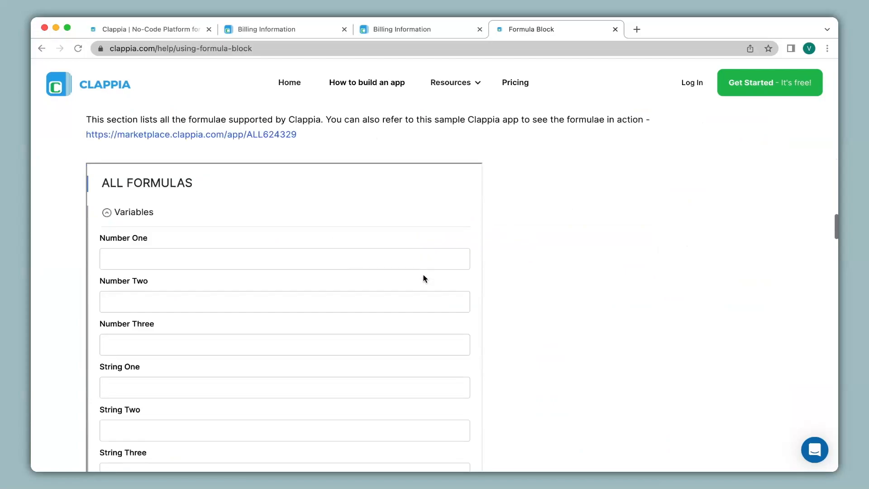
scroll(424, 276, "up", 2)
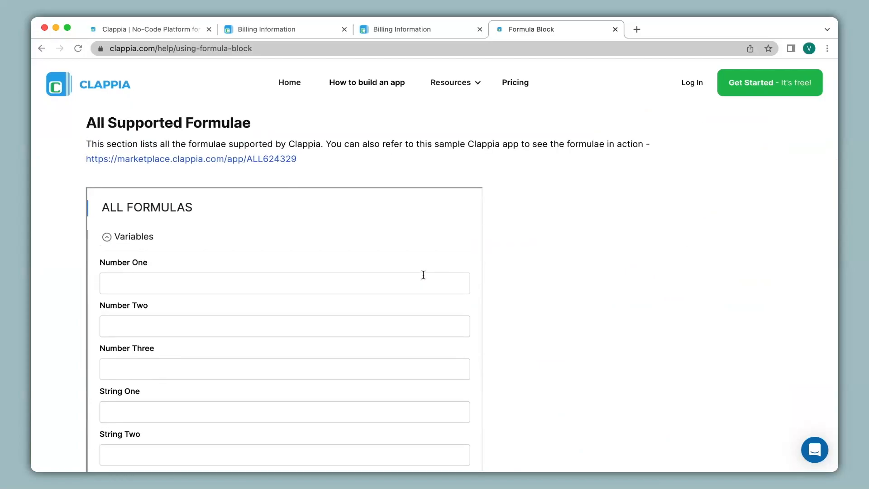
- Look through the embedded ALL FORMULAS sample app and expand IF/ELSE Formulae to examine its example expressions
scroll(423, 275, "down", 1)
scroll(423, 275, "down", 10)
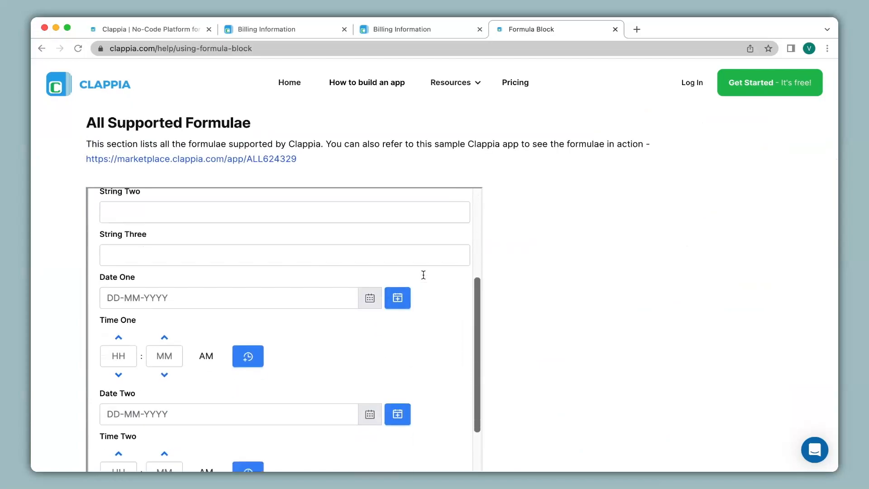
scroll(424, 278, "down", 4)
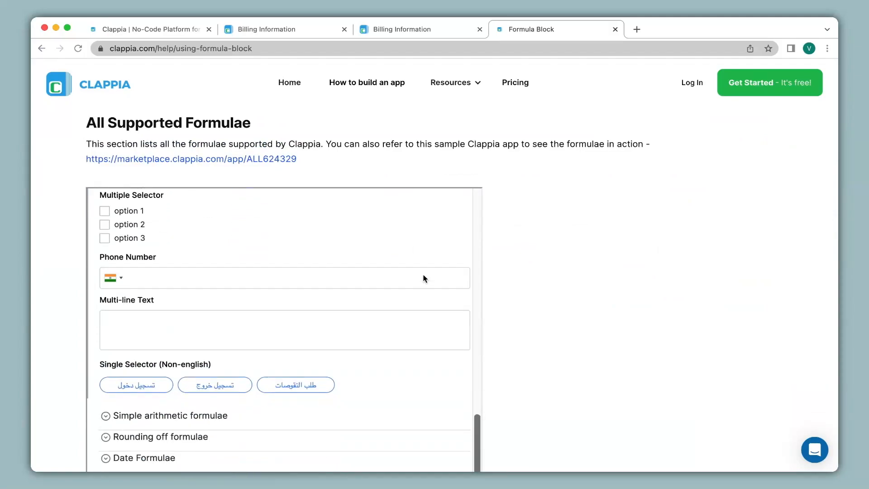
scroll(507, 243, "down", 3)
scroll(506, 243, "down", 2)
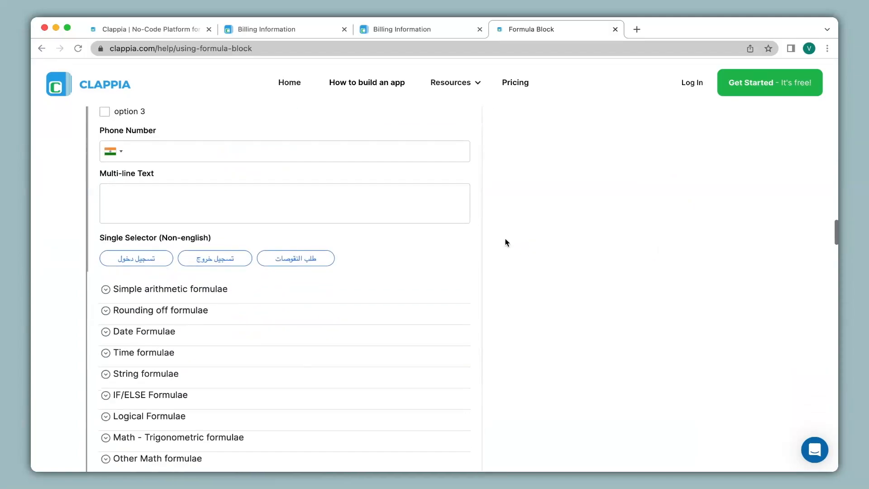
left_click(248, 258)
scroll(252, 258, "down", 3)
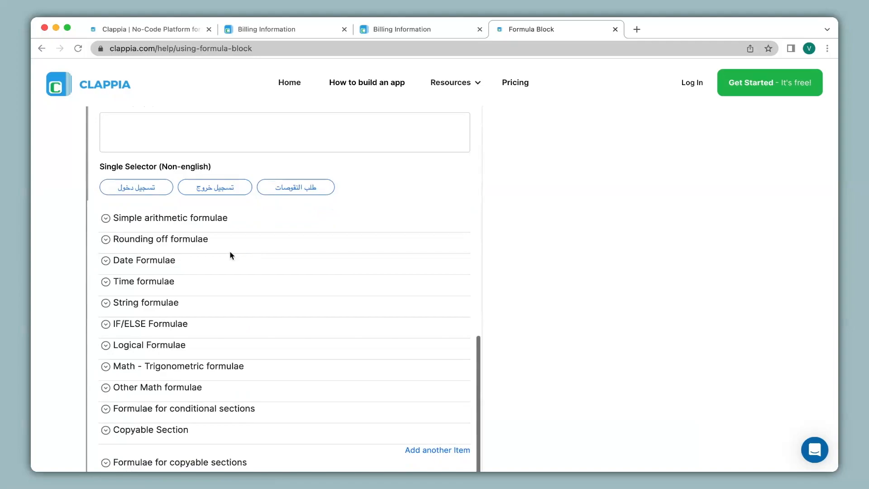
scroll(129, 267, "down", 2)
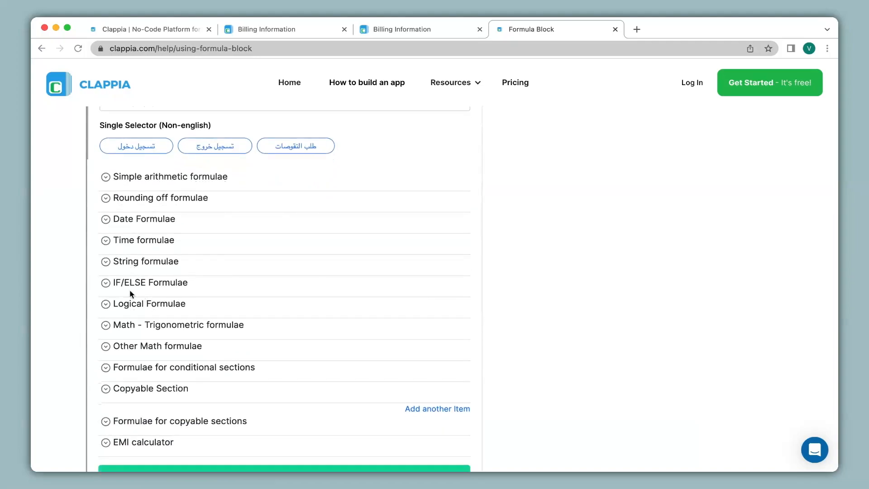
left_click(106, 283)
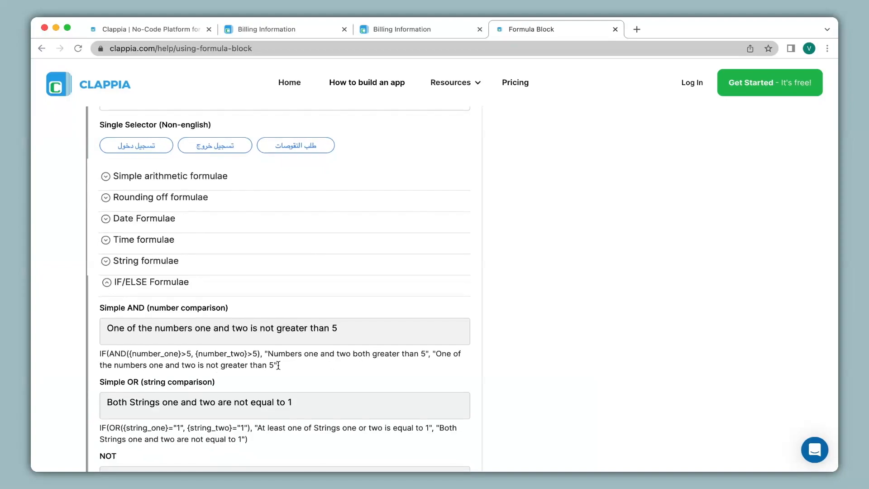
scroll(281, 376, "down", 2)
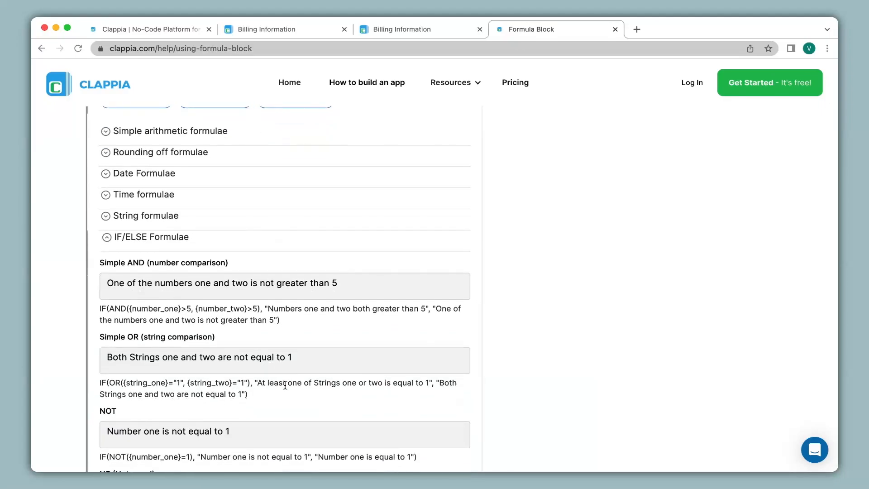
- Return to the original Billing Information tab and open the app's design view
left_click(291, 31)
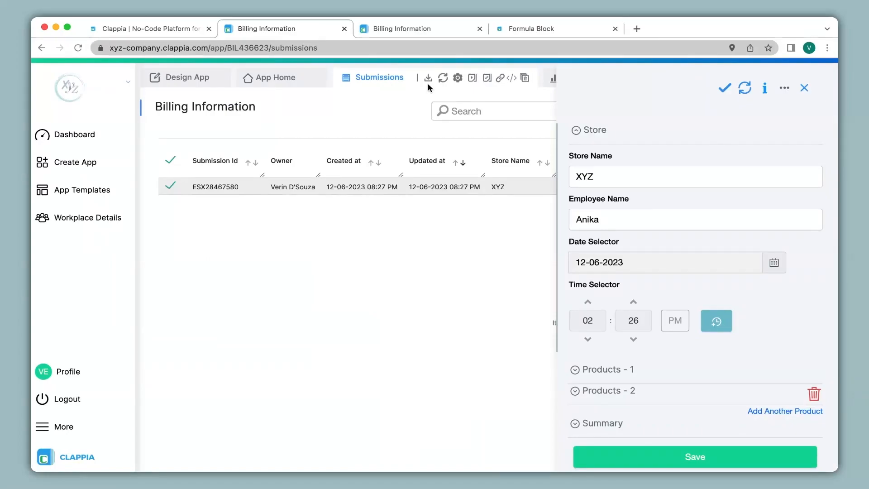
left_click(198, 83)
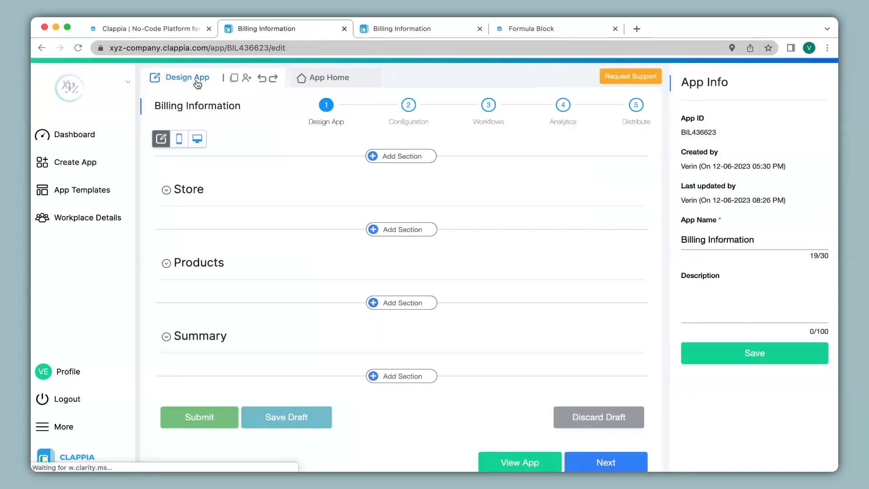